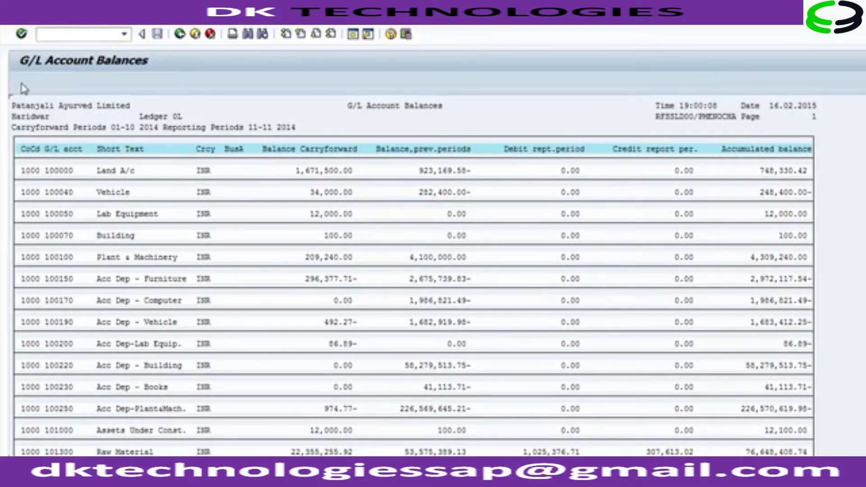
# Examine the company code, short text, carryforward balance and previous-periods columns of the first accounts in the G/L account balances report
pyautogui.click(33, 170)
pyautogui.click(35, 194)
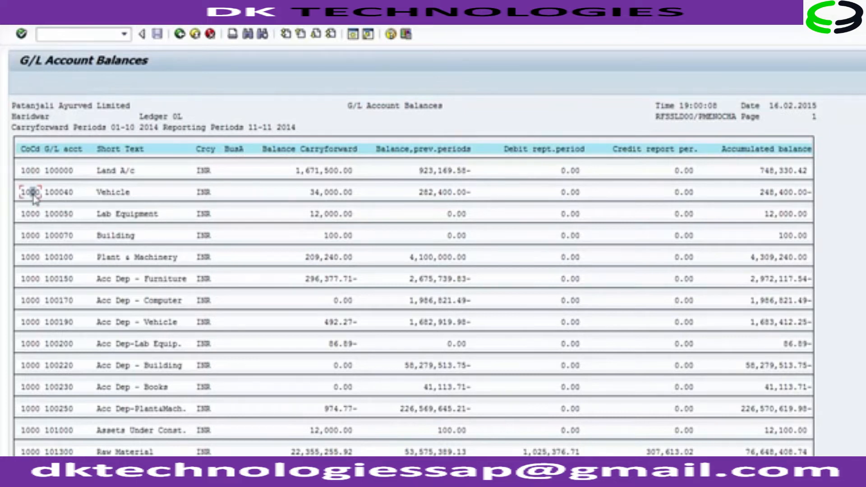
pyautogui.click(52, 172)
pyautogui.click(35, 173)
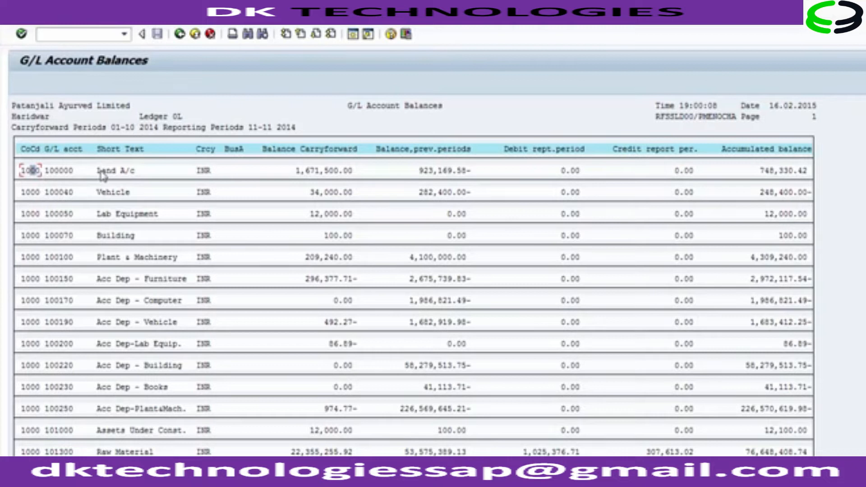
pyautogui.click(110, 195)
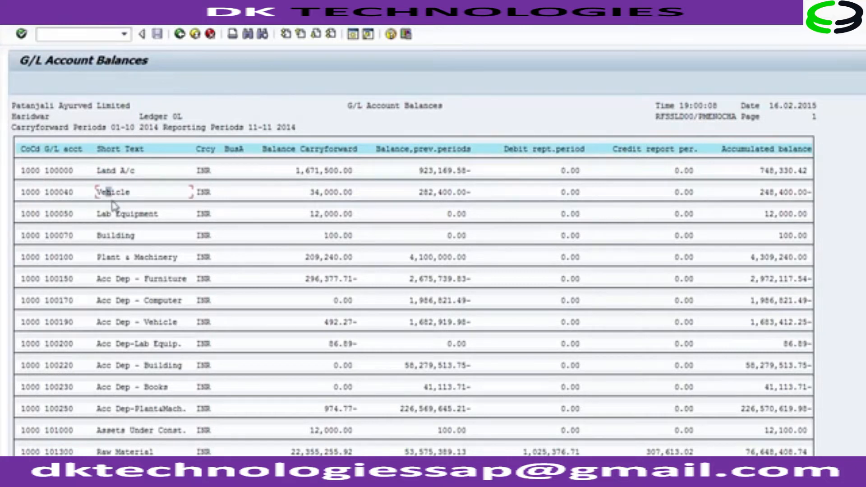
pyautogui.click(308, 172)
pyautogui.click(315, 191)
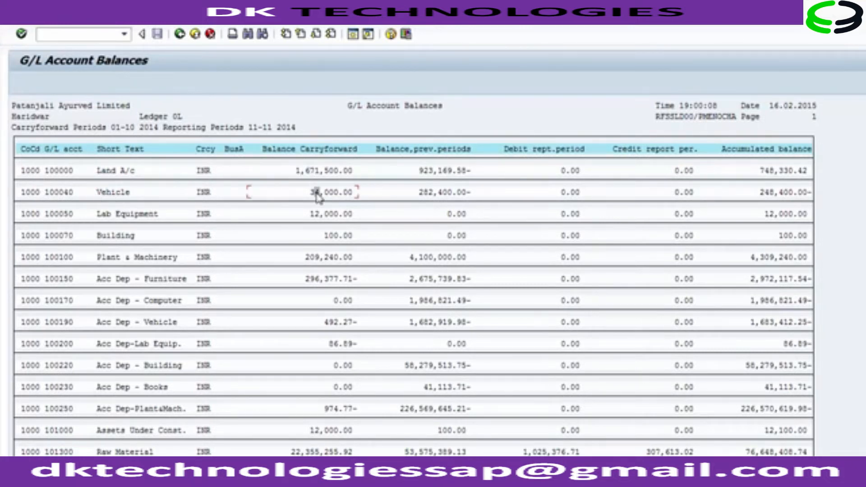
pyautogui.click(318, 213)
pyautogui.click(322, 235)
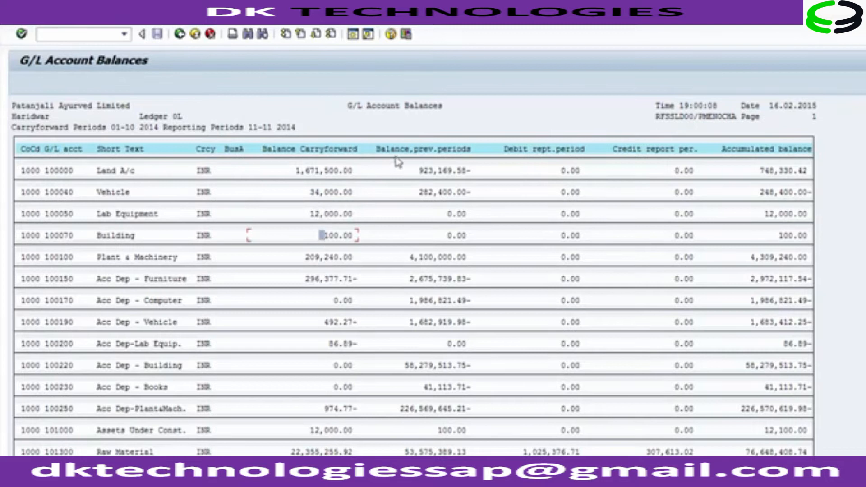
pyautogui.click(434, 171)
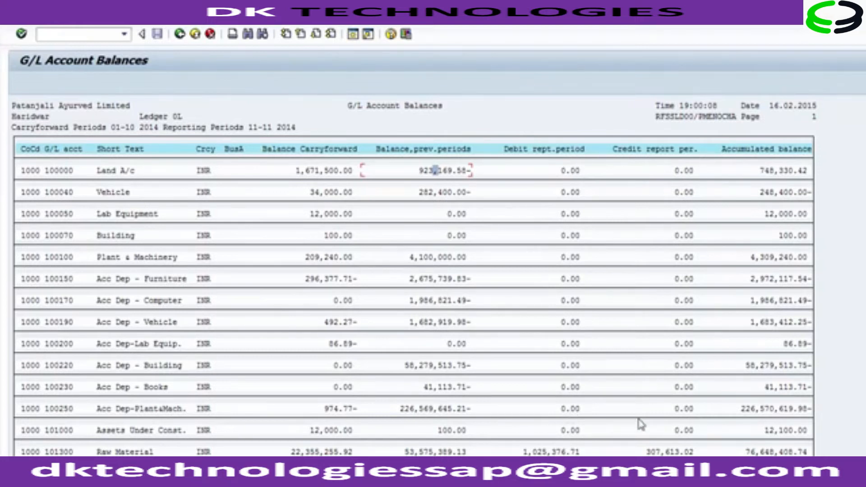
# Examine the debit, credit and accumulated balances of the Debtors - Super Dist account and look through the remaining G/L accounts
pyautogui.click(569, 431)
pyautogui.scroll(-5, 569, 435)
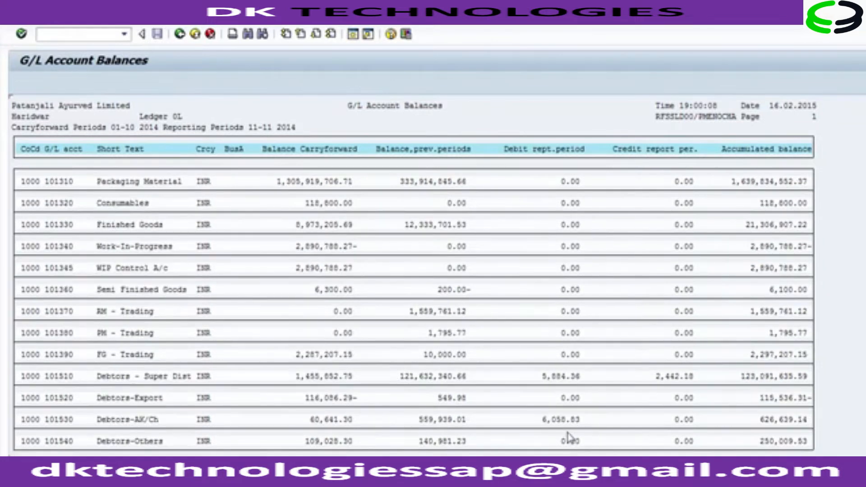
pyautogui.click(555, 377)
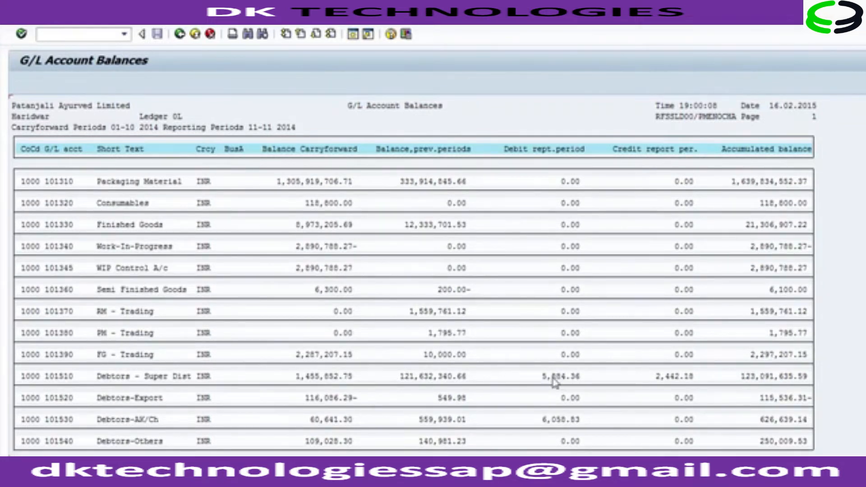
pyautogui.click(677, 377)
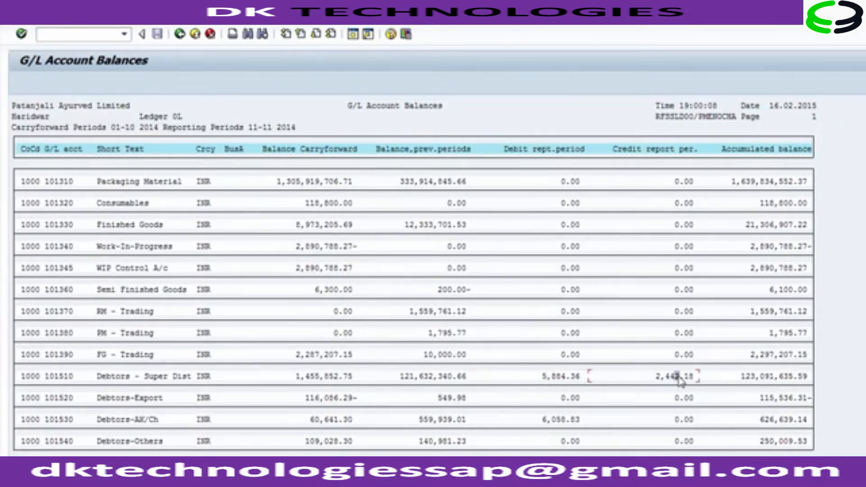
pyautogui.click(768, 378)
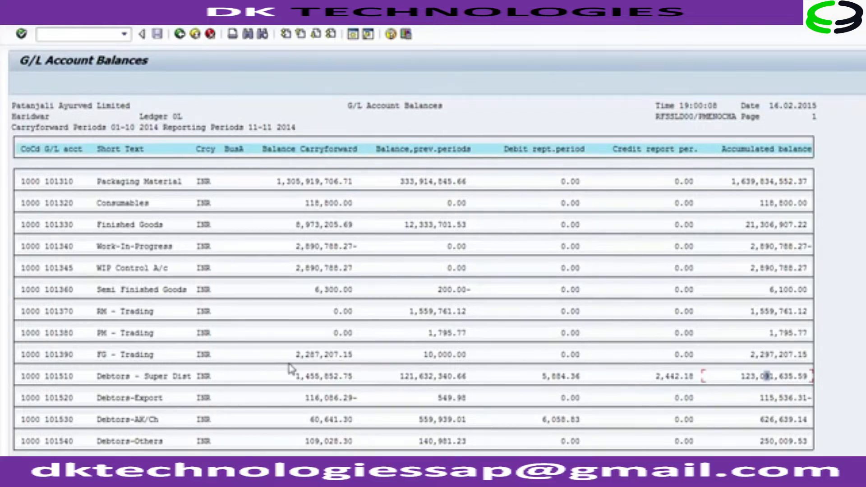
pyautogui.scroll(-10, 289, 369)
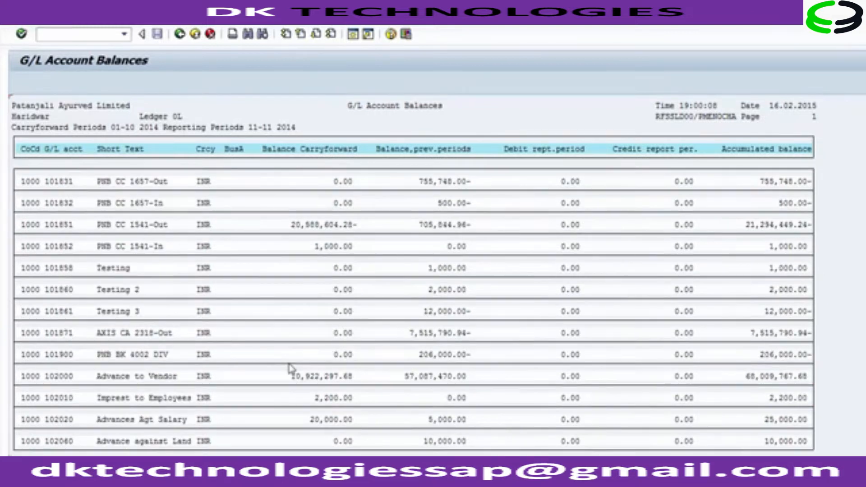
pyautogui.scroll(-5, 291, 369)
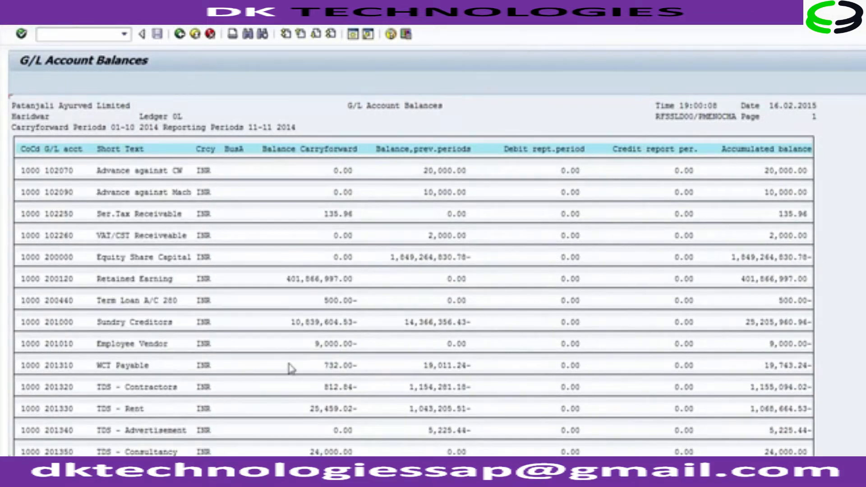
pyautogui.scroll(-15, 291, 369)
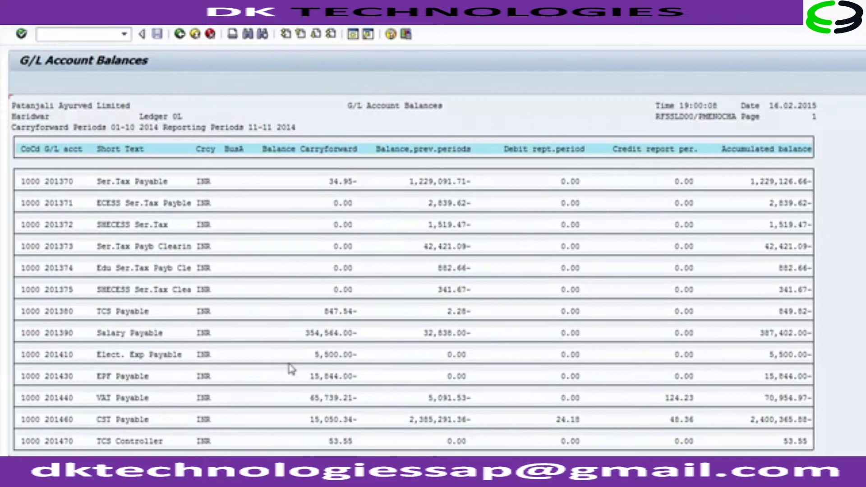
pyautogui.scroll(-10, 291, 369)
pyautogui.scroll(5, 291, 368)
pyautogui.scroll(15, 291, 369)
pyautogui.scroll(5, 176, 295)
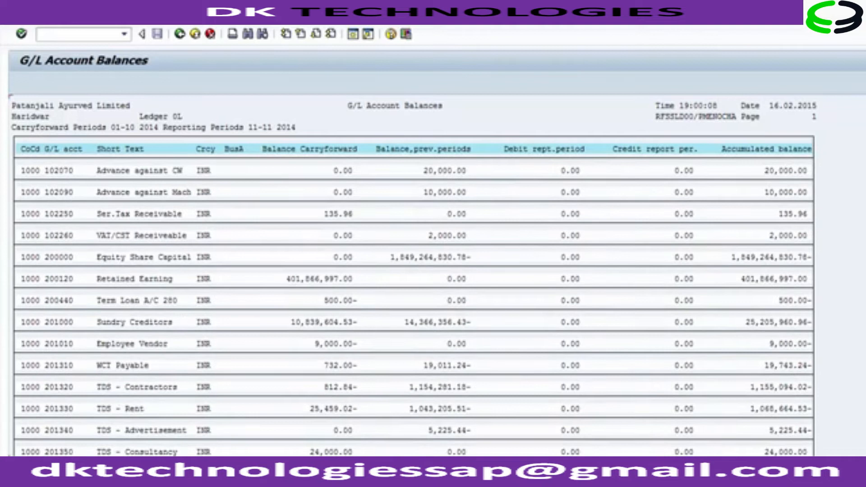
# Leave the account balances report and open transaction F.01 - Balance Sheet from the General Ledger information system
pyautogui.click(180, 34)
pyautogui.click(179, 36)
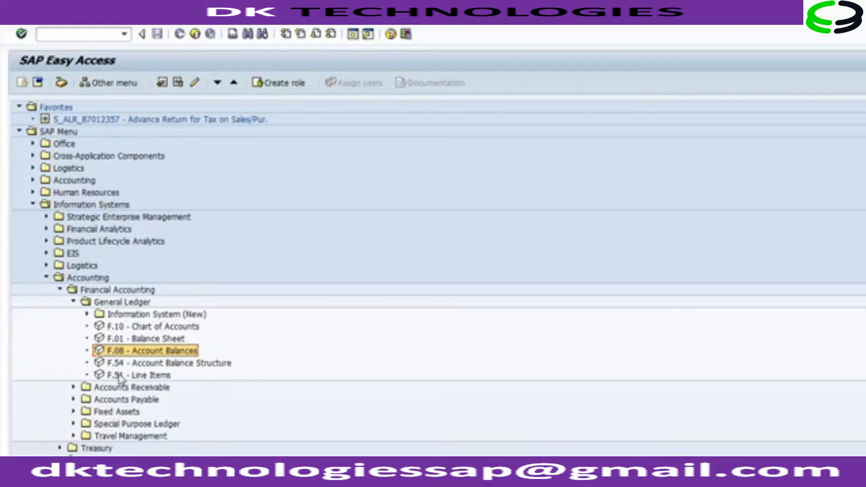
pyautogui.click(115, 343)
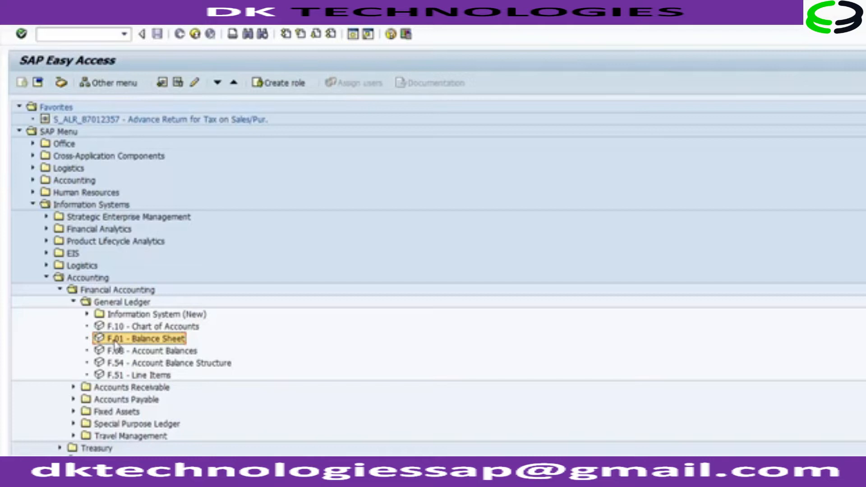
pyautogui.doubleClick(114, 342)
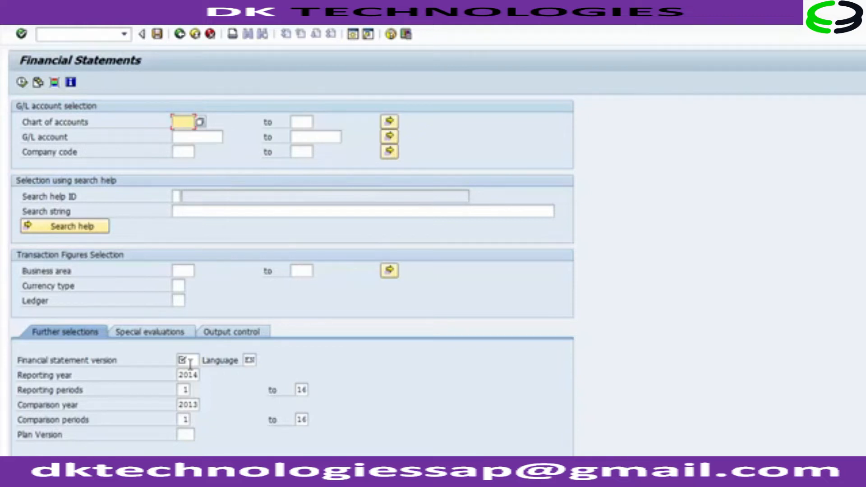
# Set the company code to 1000 and the financial statement version to 1000
pyautogui.click(186, 155)
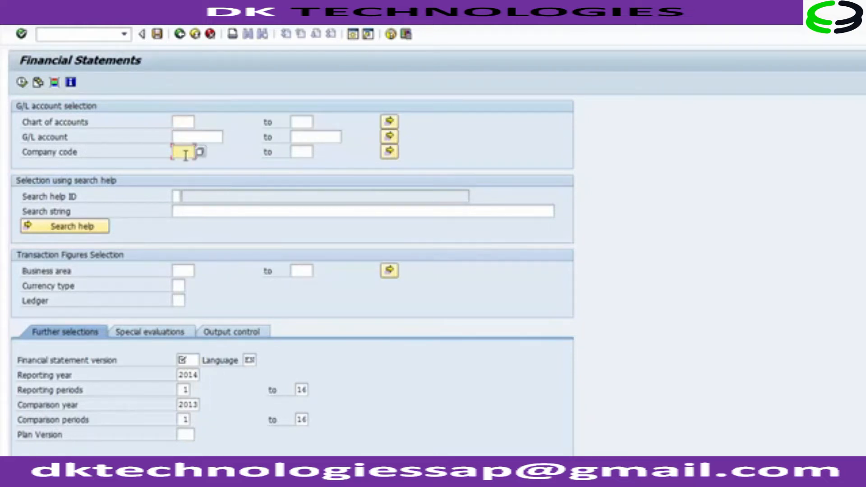
pyautogui.write('1000')
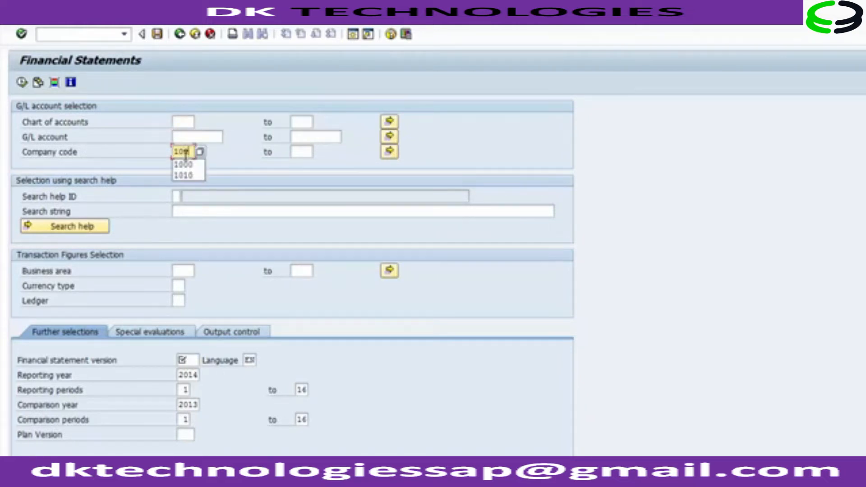
pyautogui.click(199, 360)
pyautogui.write('1000')
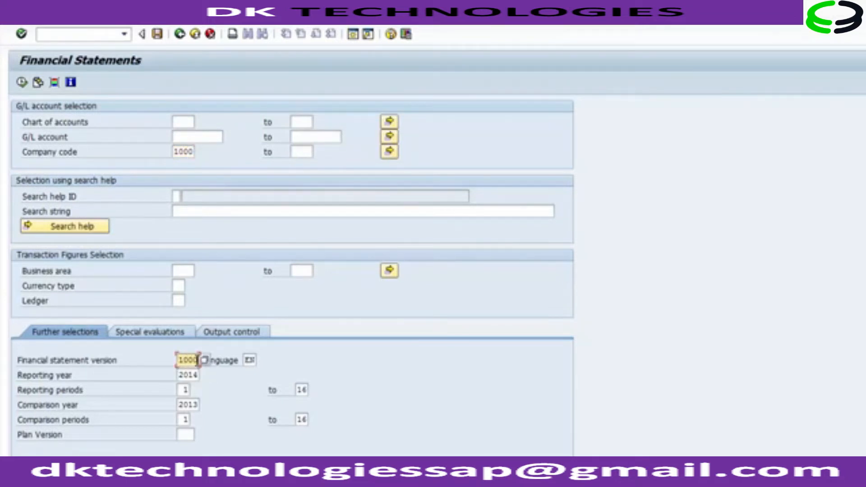
pyautogui.click(198, 378)
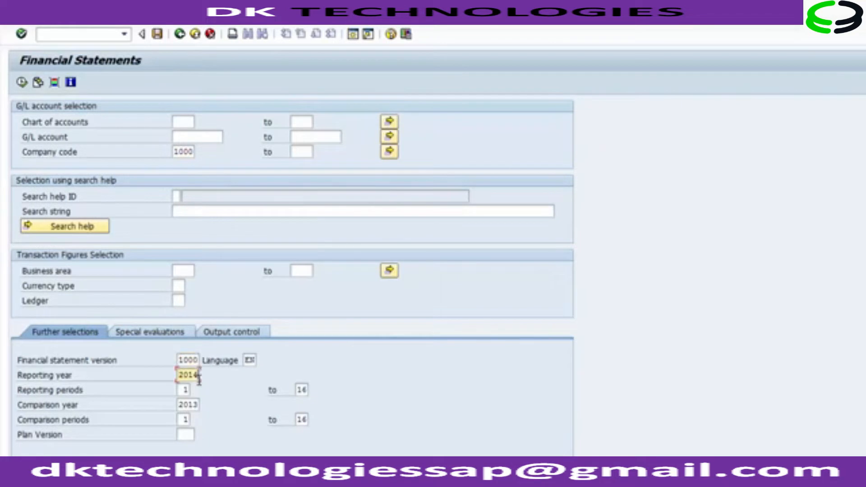
# Review the financial statement version, reporting year and periods, and comparison year and periods in the further selections
pyautogui.click(120, 359)
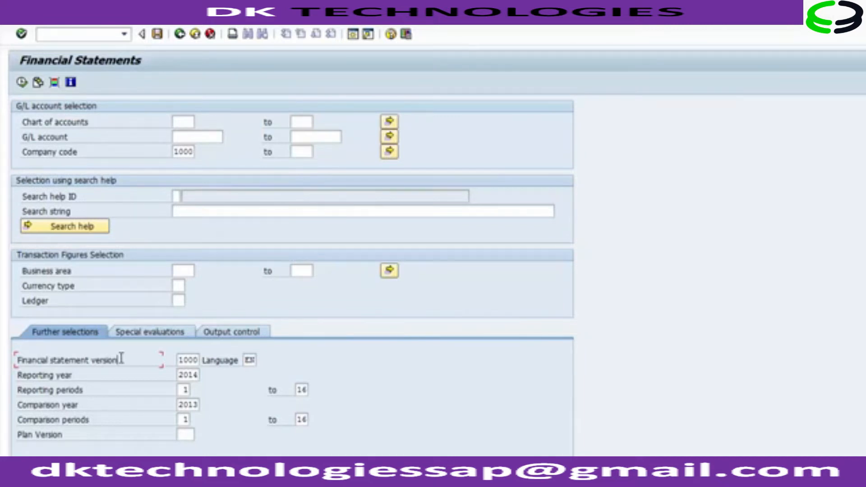
pyautogui.click(177, 360)
pyautogui.moveTo(178, 361); pyautogui.dragTo(201, 360)
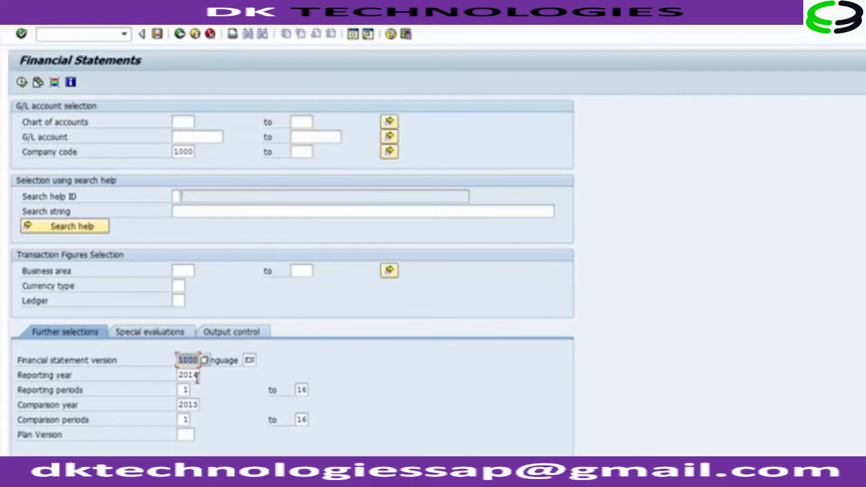
pyautogui.click(197, 377)
pyautogui.click(185, 390)
pyautogui.click(195, 405)
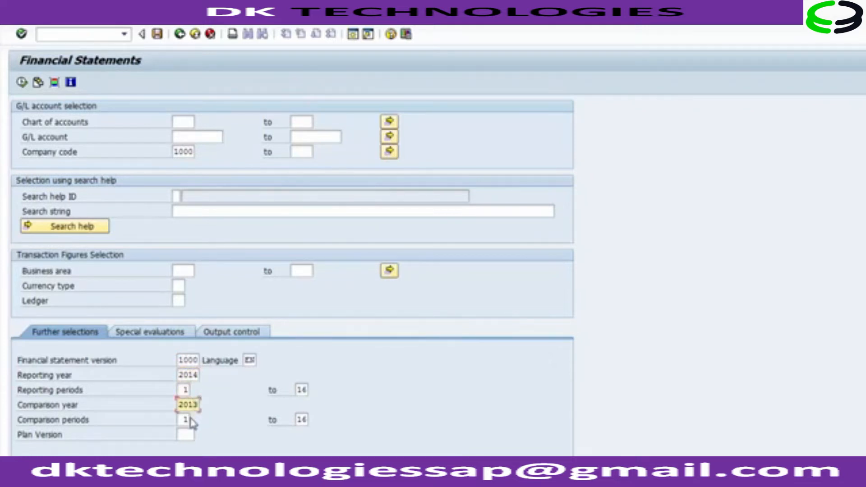
pyautogui.click(190, 420)
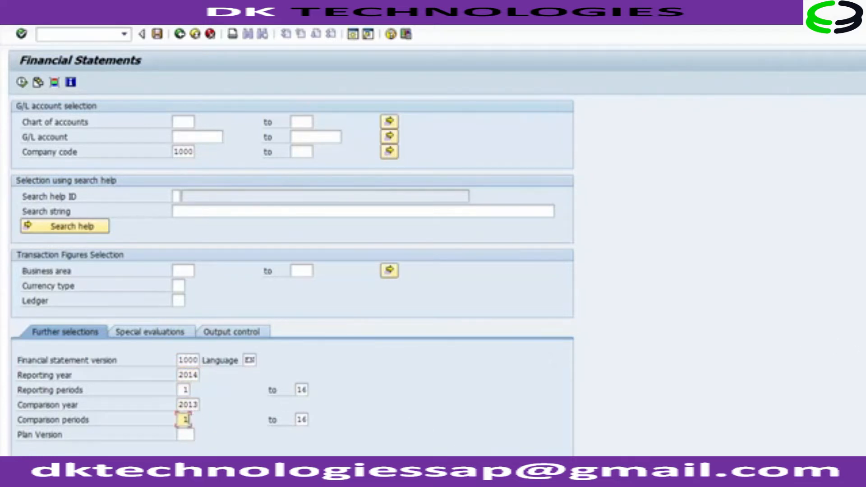
# Set the list output to ALV Tree Control and enable the structured balance list option
pyautogui.scroll(-3, 290, 341)
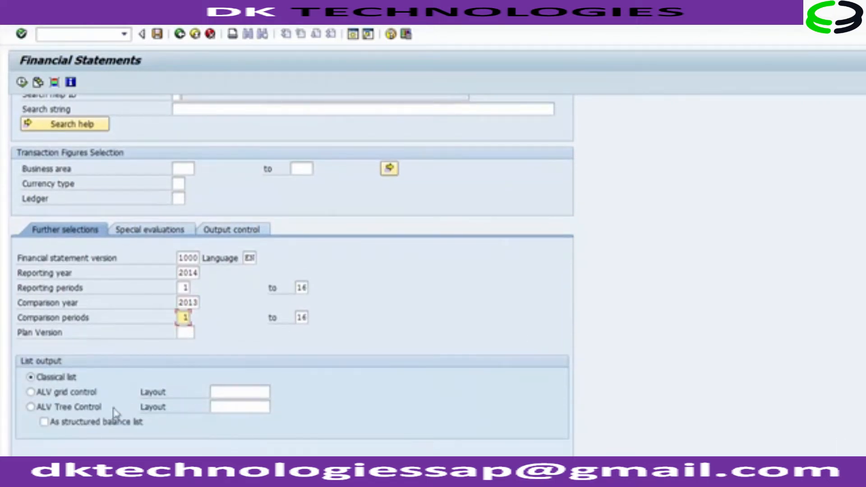
pyautogui.click(78, 412)
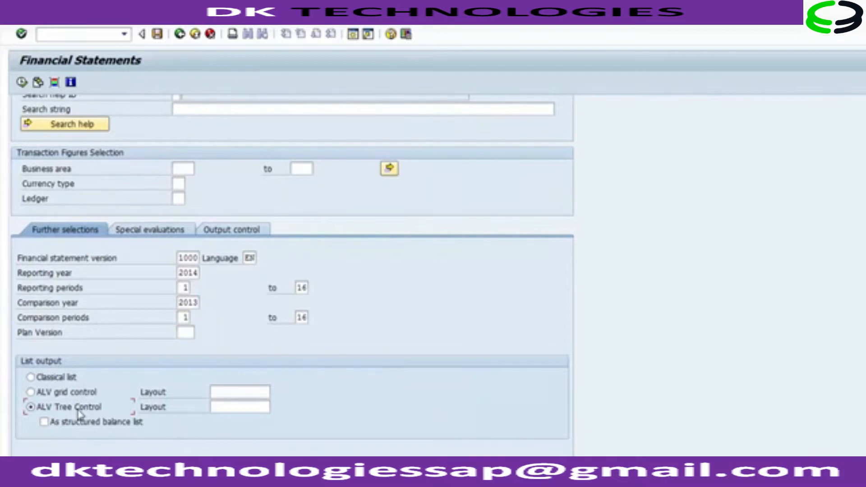
pyautogui.click(45, 424)
# Recheck the company code, statement version, years, periods and list output, and execute the financial statements report
pyautogui.scroll(3, 551, 108)
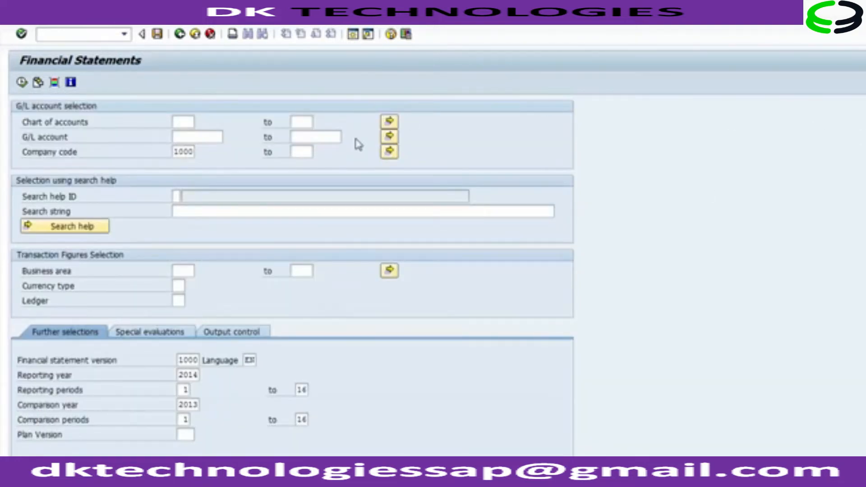
pyautogui.click(193, 154)
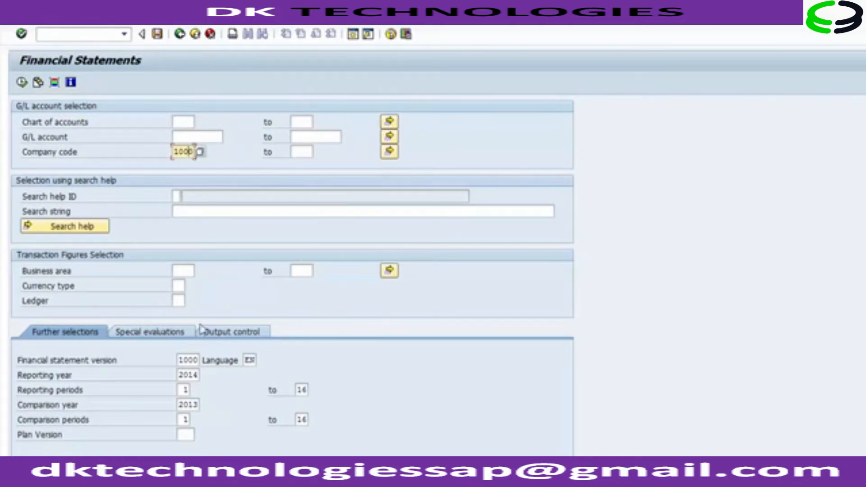
pyautogui.click(196, 361)
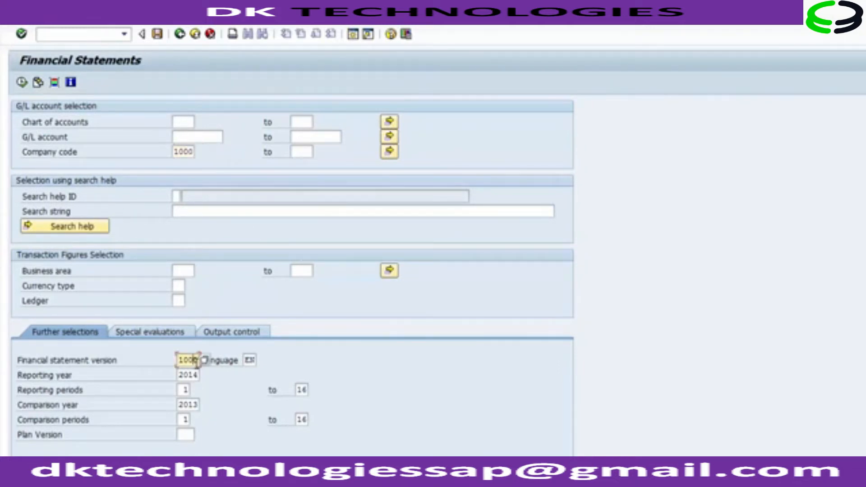
pyautogui.click(196, 376)
pyautogui.click(186, 391)
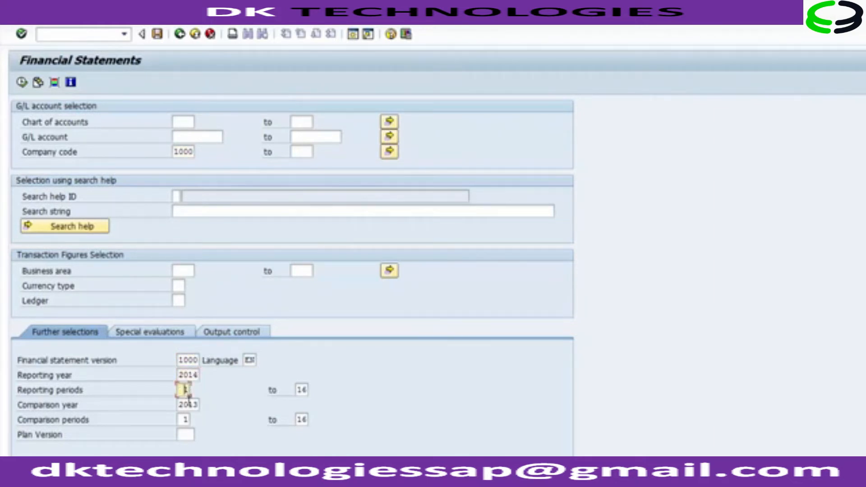
pyautogui.click(186, 420)
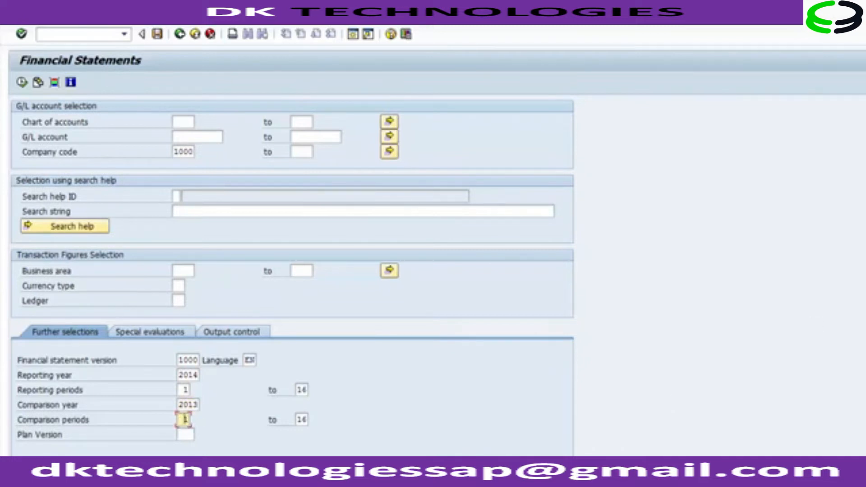
pyautogui.scroll(-3, 677, 320)
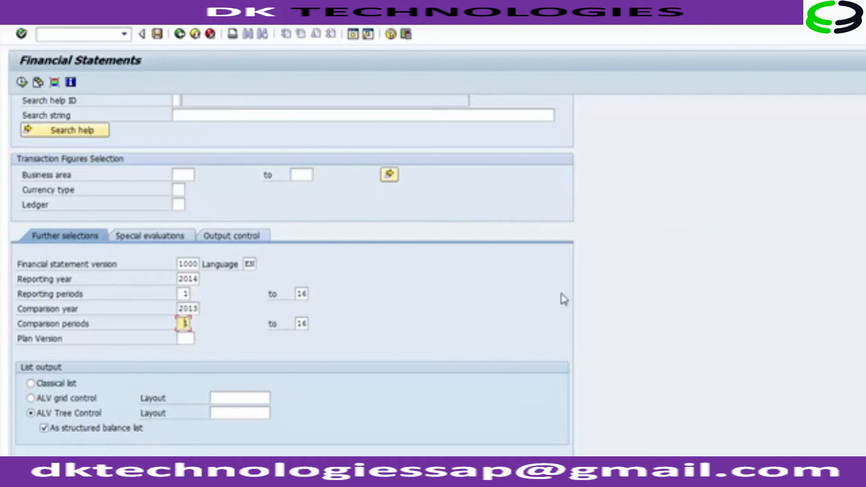
pyautogui.scroll(3, 293, 271)
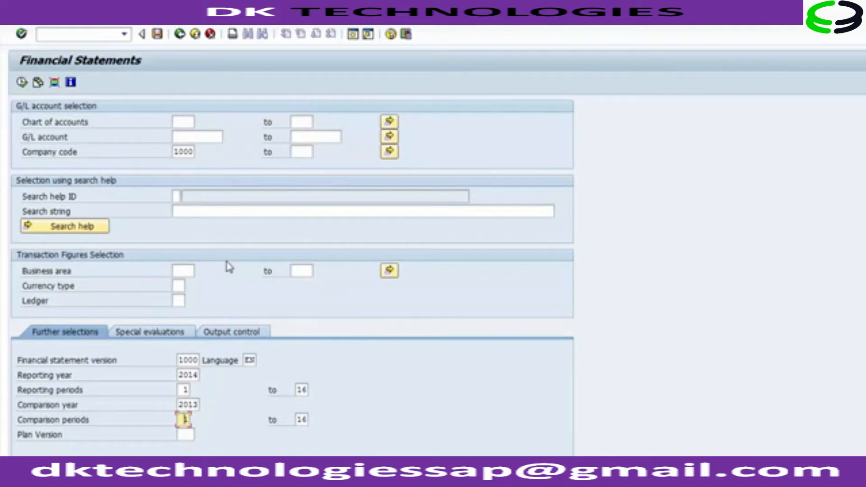
pyautogui.click(23, 87)
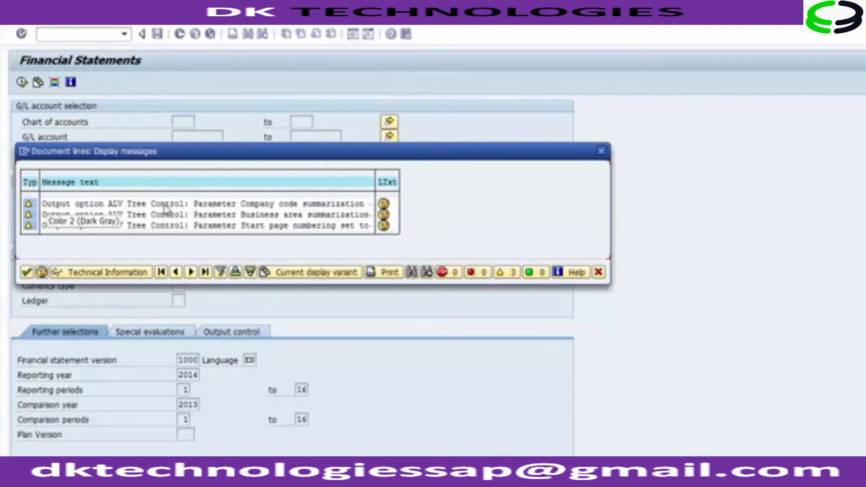
# Accept the output option messages and examine the main items under Balance Sheet and Statement of Profit and Loss
pyautogui.click(26, 273)
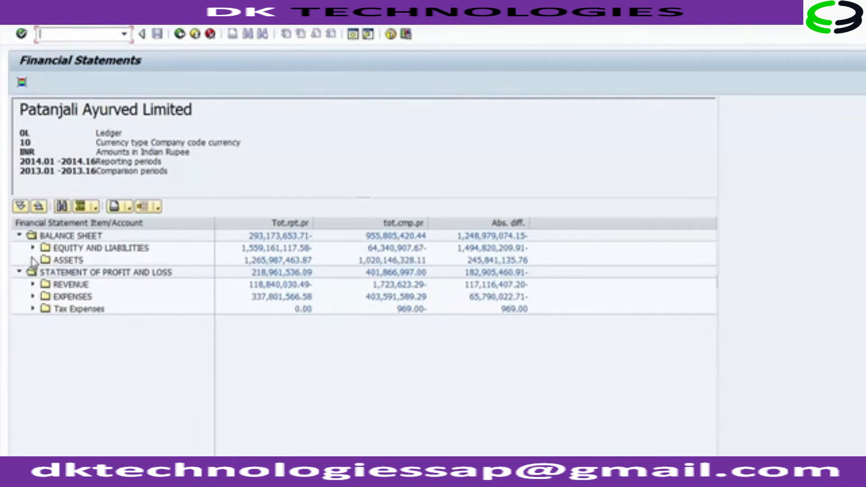
pyautogui.click(74, 249)
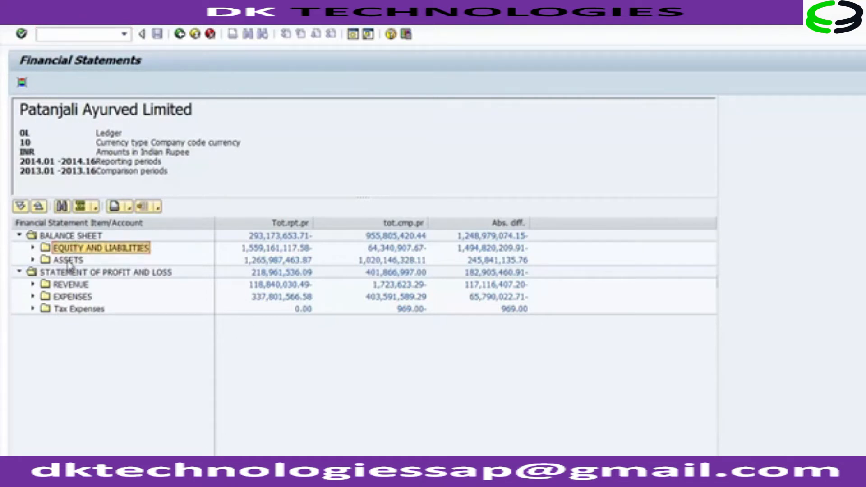
pyautogui.click(69, 261)
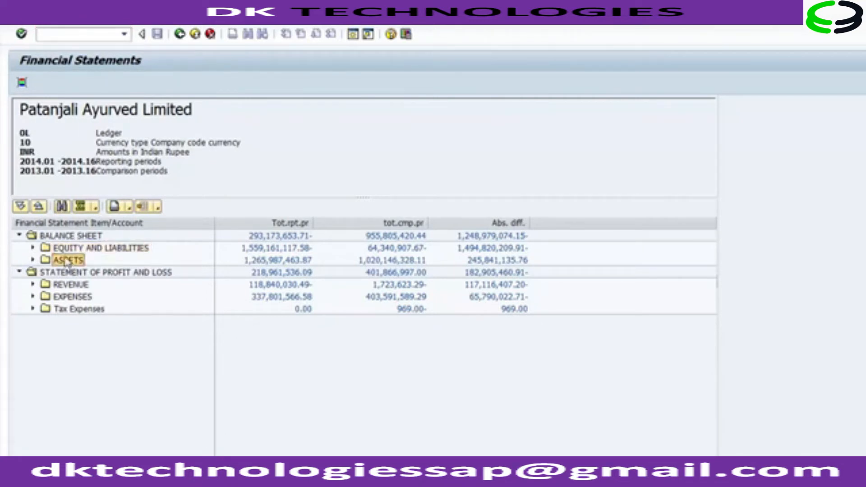
pyautogui.click(63, 239)
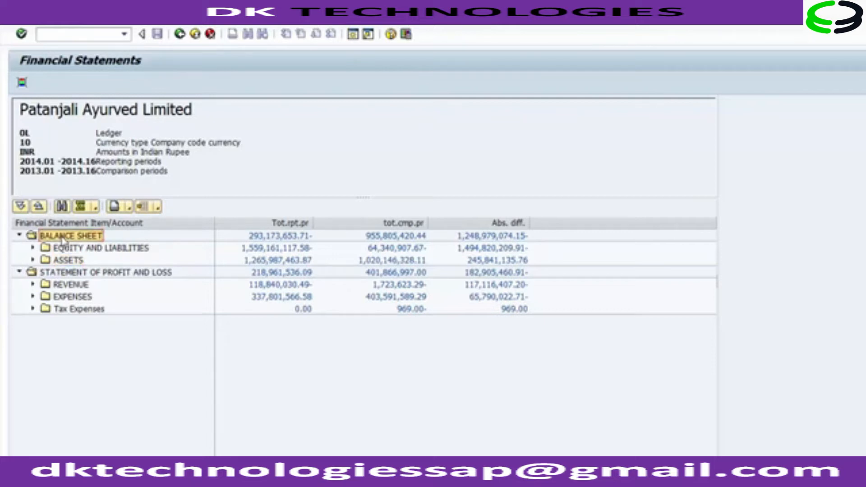
pyautogui.click(63, 274)
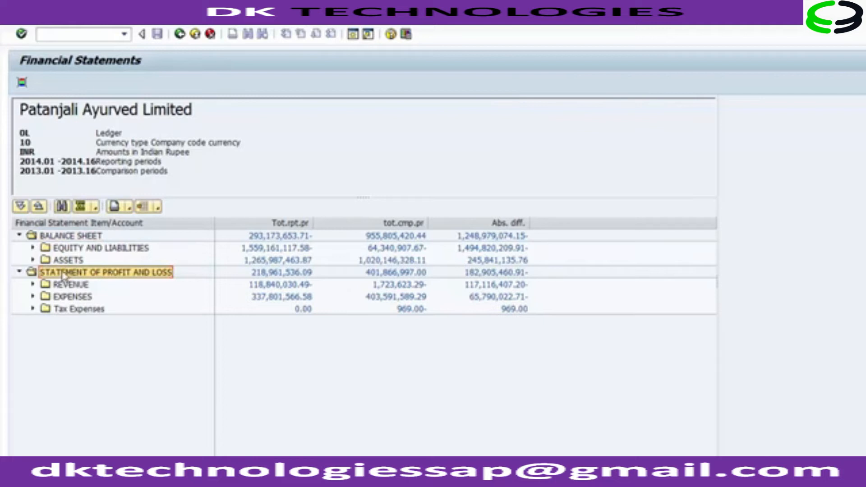
pyautogui.click(65, 238)
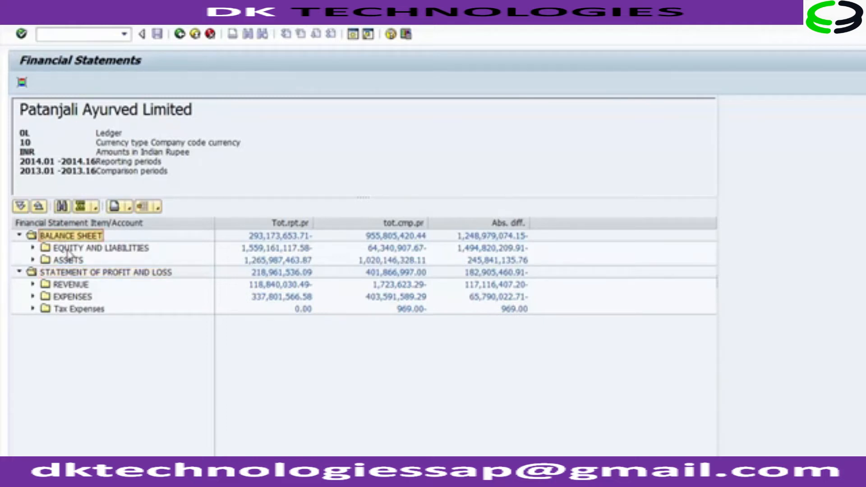
pyautogui.click(67, 251)
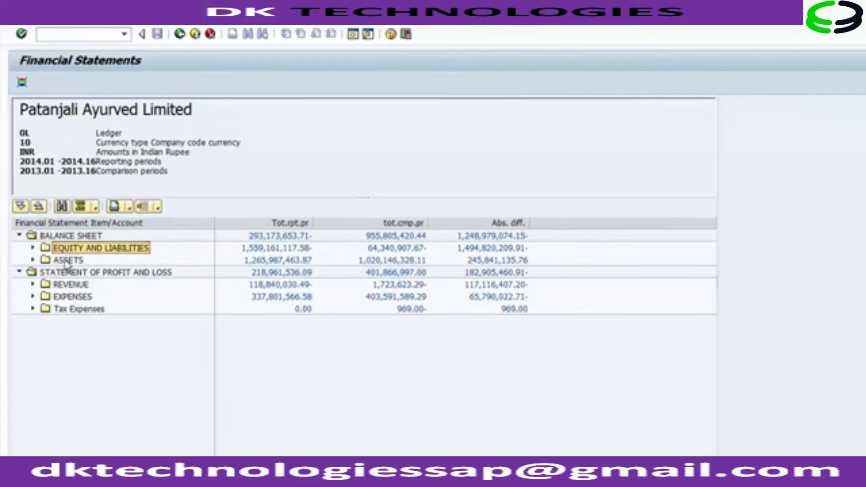
pyautogui.click(66, 262)
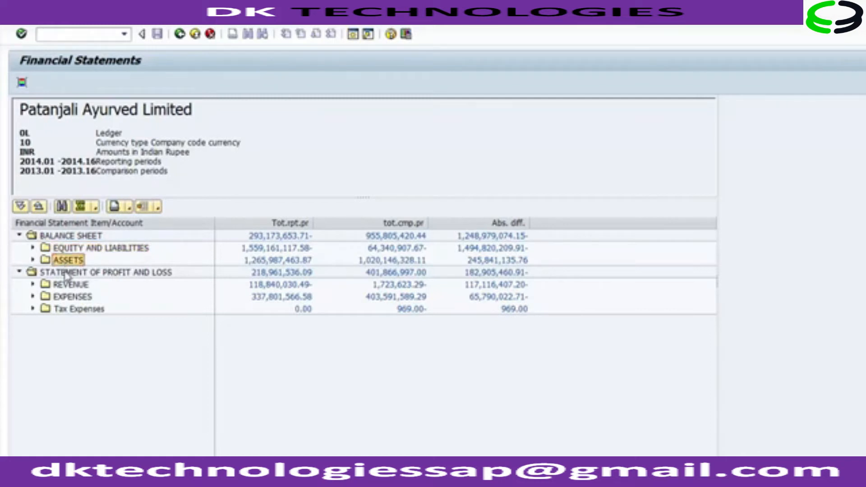
pyautogui.click(66, 273)
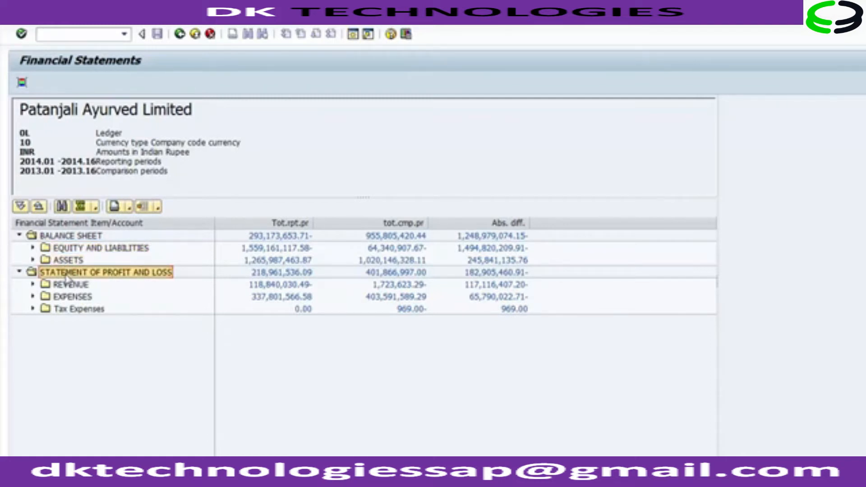
pyautogui.click(70, 285)
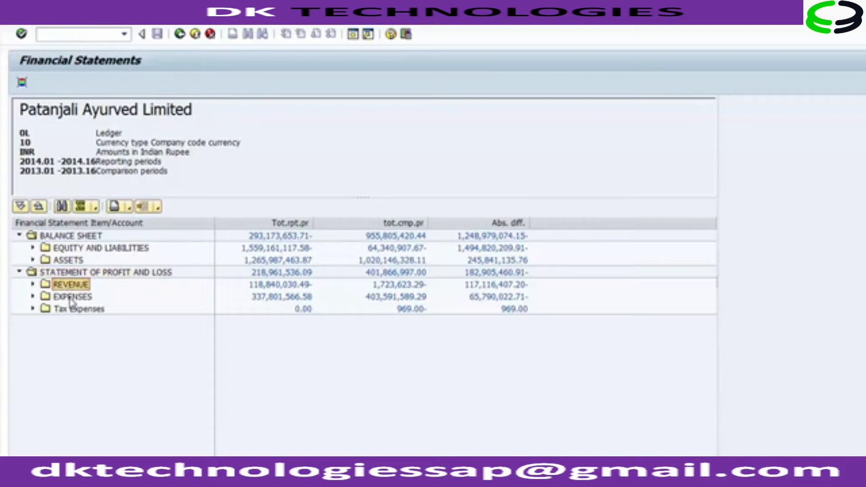
pyautogui.click(72, 299)
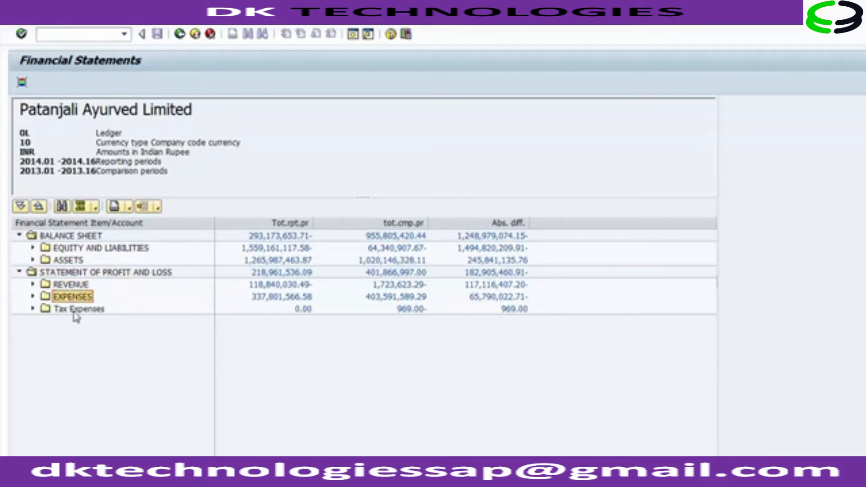
pyautogui.click(76, 313)
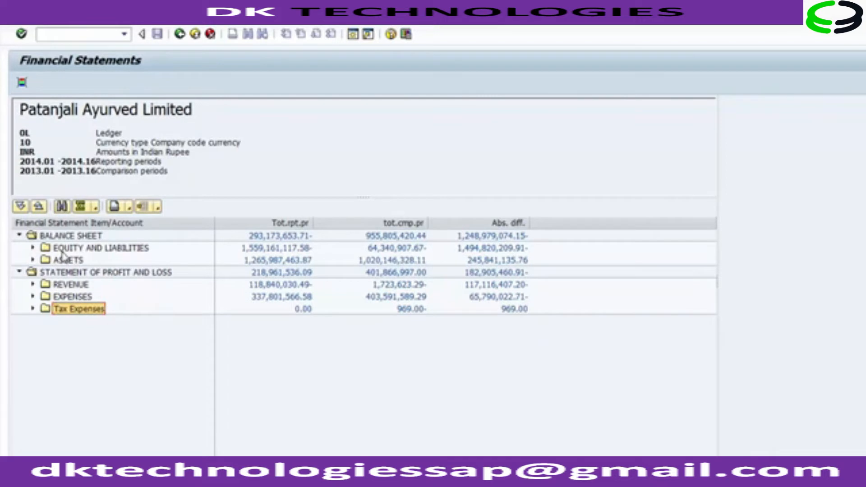
# Expand Equity and Liabilities and review Shareholders Funds, Non-Current Liabilities and Current Liabilities
pyautogui.click(33, 249)
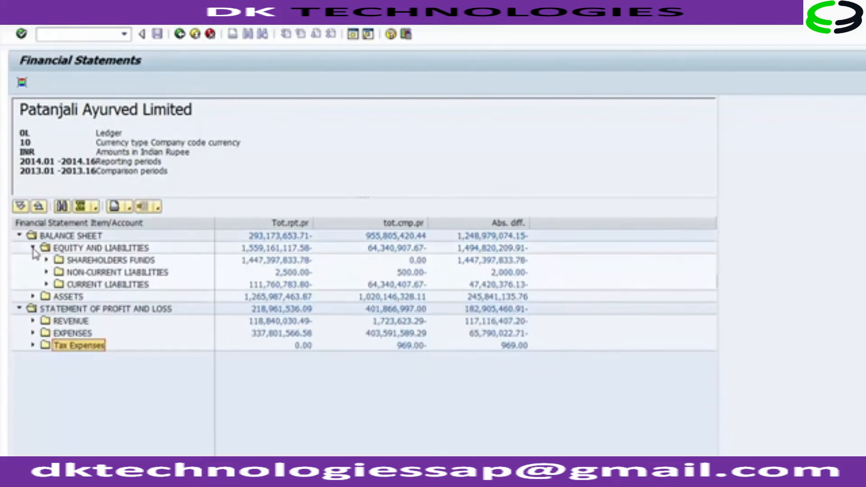
pyautogui.click(90, 251)
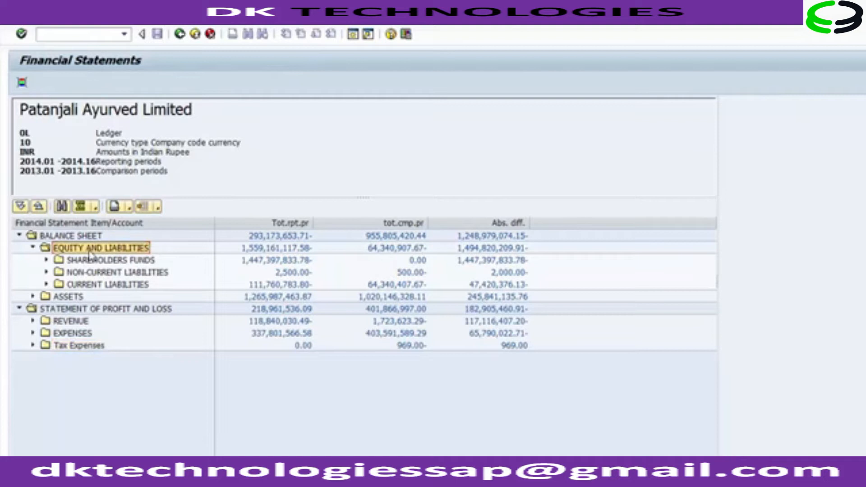
pyautogui.click(121, 262)
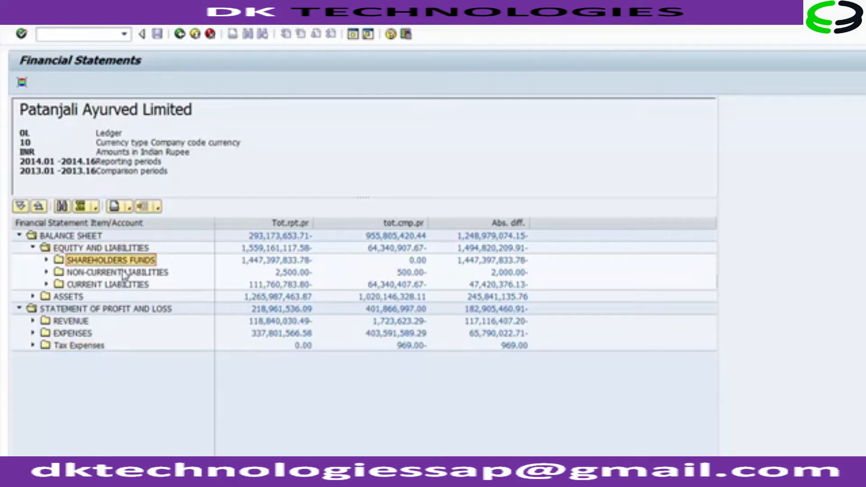
pyautogui.click(124, 274)
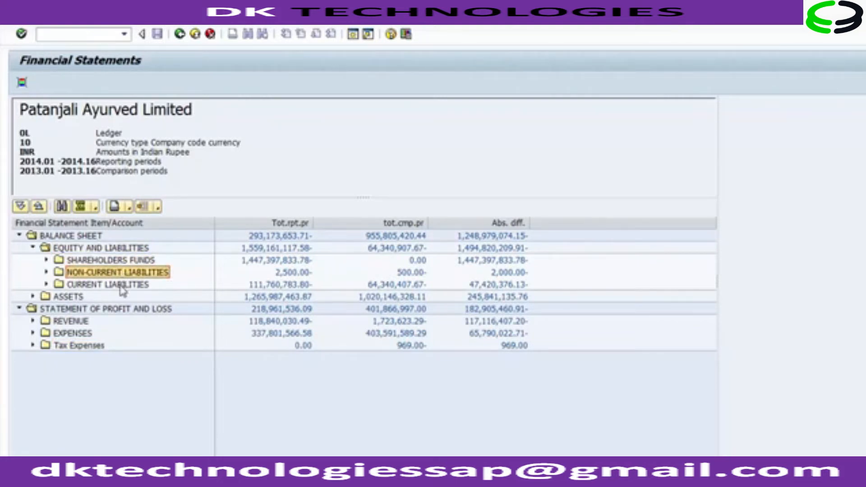
pyautogui.click(122, 288)
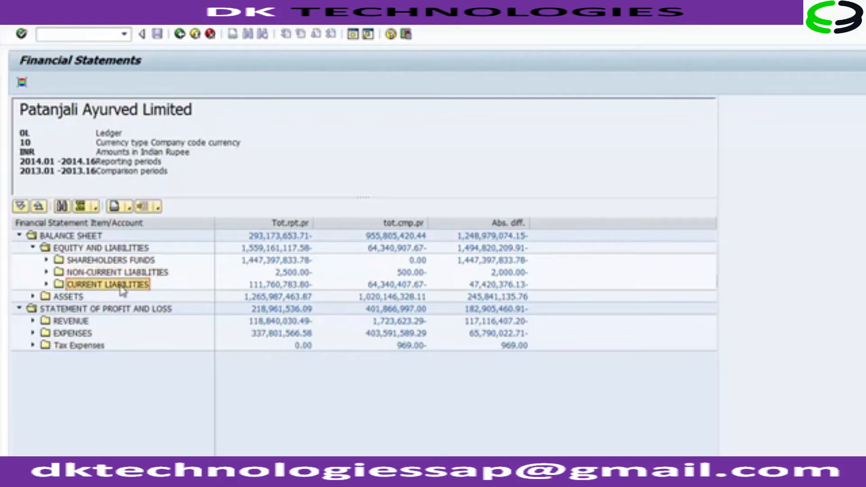
# Expand Assets and review its Non-Current Assets and Current Assets items
pyautogui.click(32, 296)
pyautogui.click(88, 311)
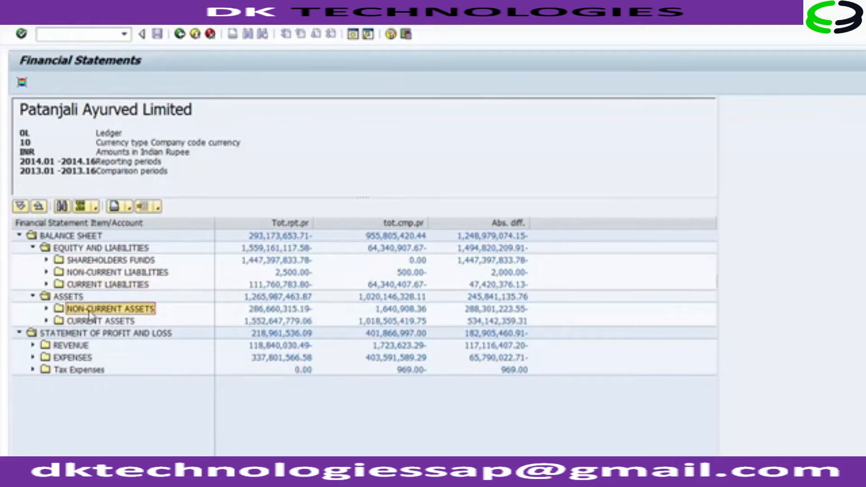
pyautogui.click(91, 321)
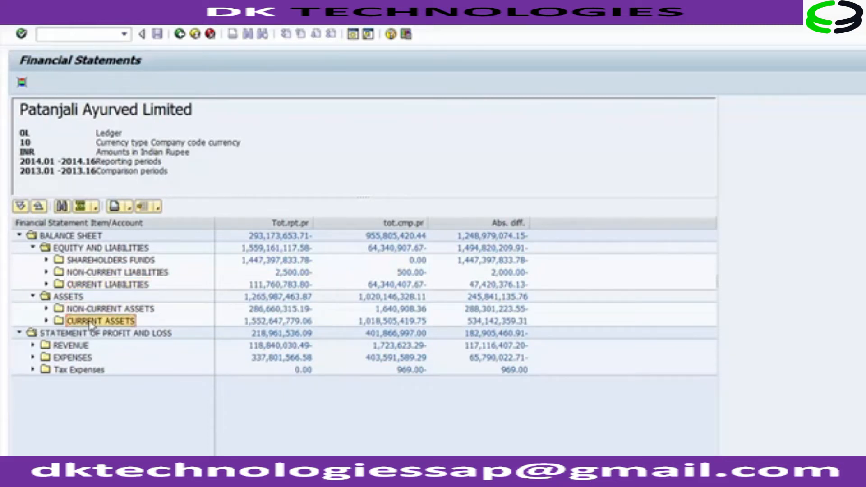
# Expand Shareholders Funds and its Share Capital item down to the Equity Share Capital G/L account
pyautogui.click(47, 260)
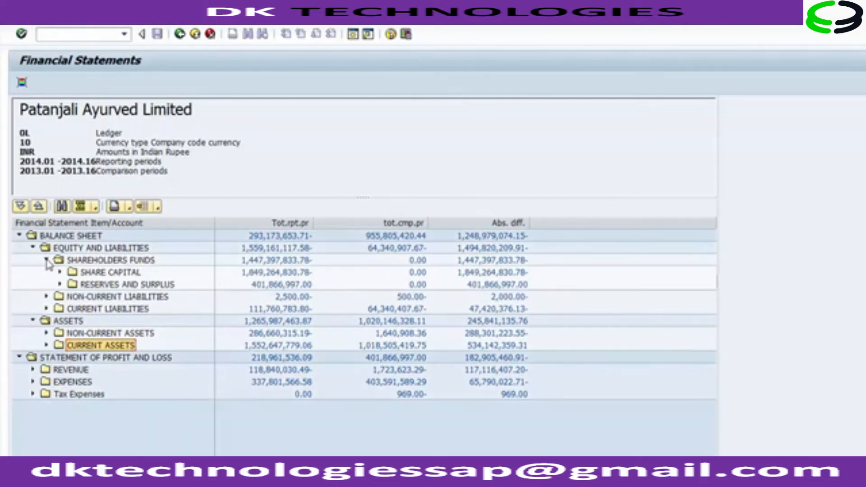
pyautogui.click(108, 274)
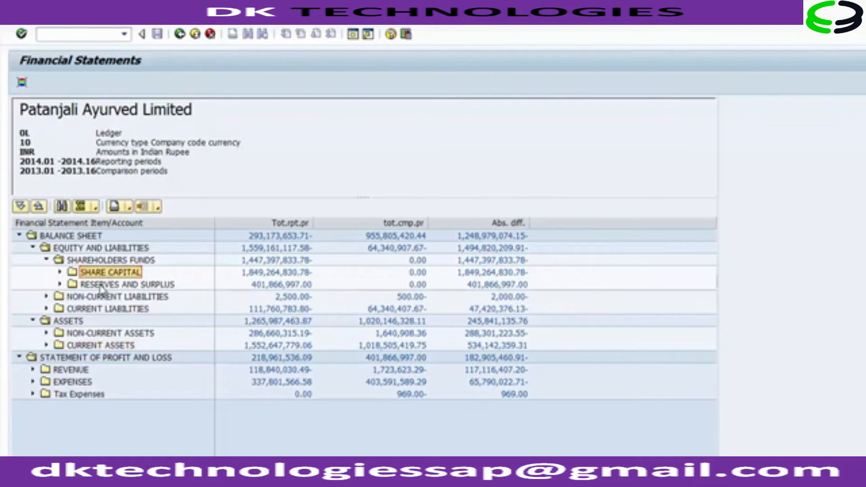
pyautogui.click(102, 286)
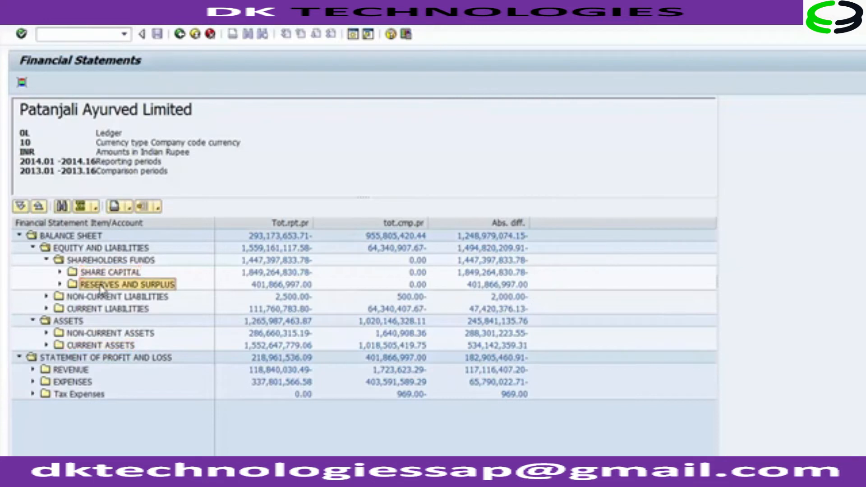
pyautogui.click(59, 273)
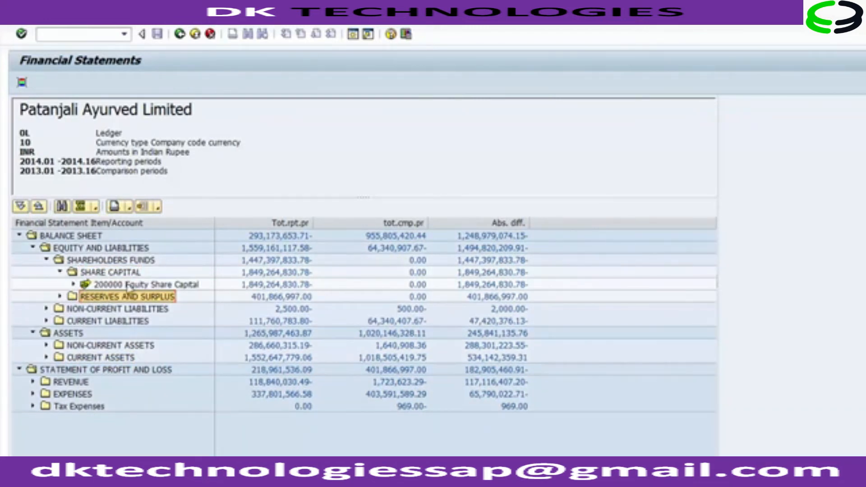
pyautogui.click(144, 285)
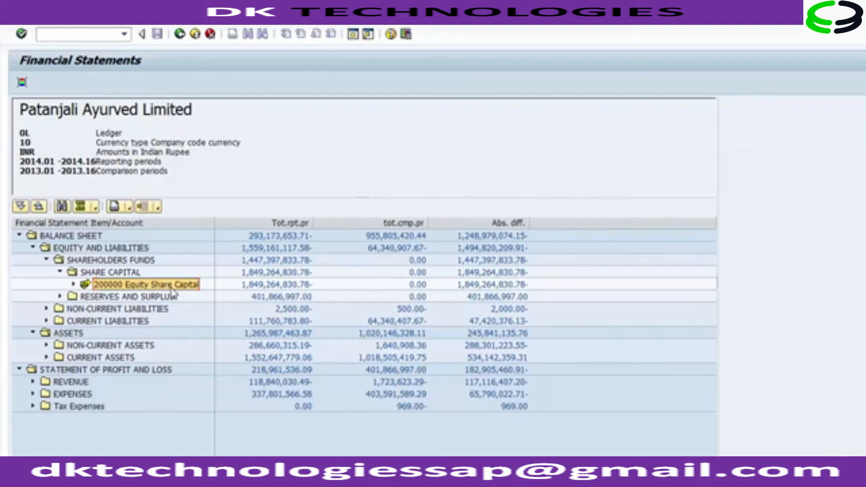
# Expand Reserves and Surplus down to the Retained Earning Account and review it alongside the Equity Share Capital account
pyautogui.click(60, 298)
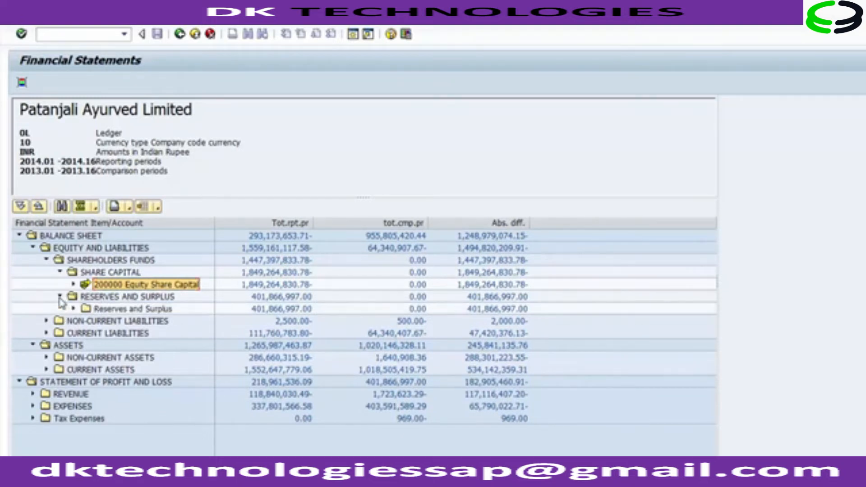
pyautogui.click(113, 311)
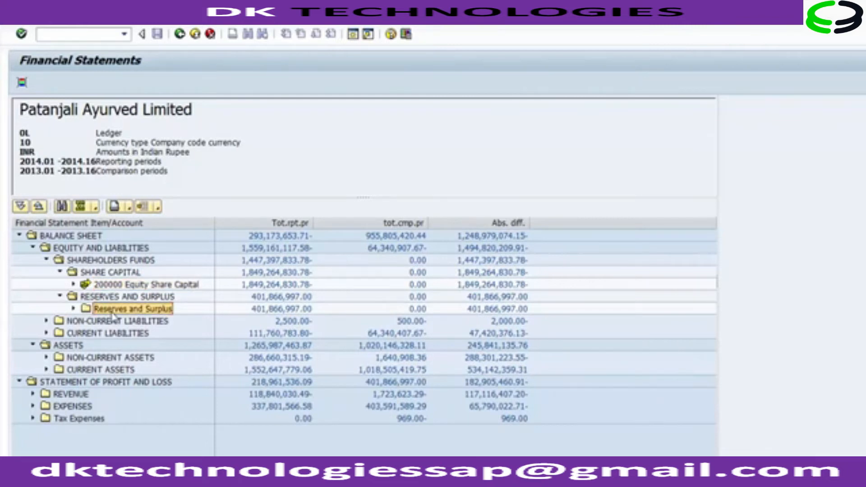
pyautogui.click(73, 309)
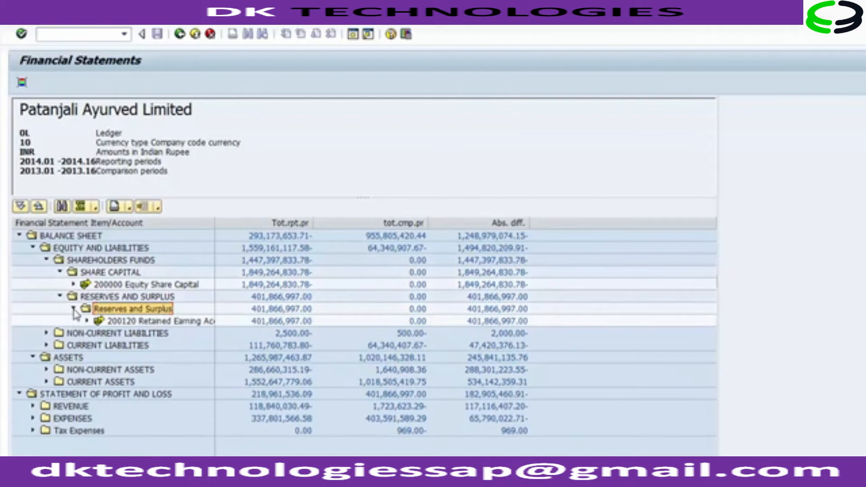
pyautogui.click(158, 322)
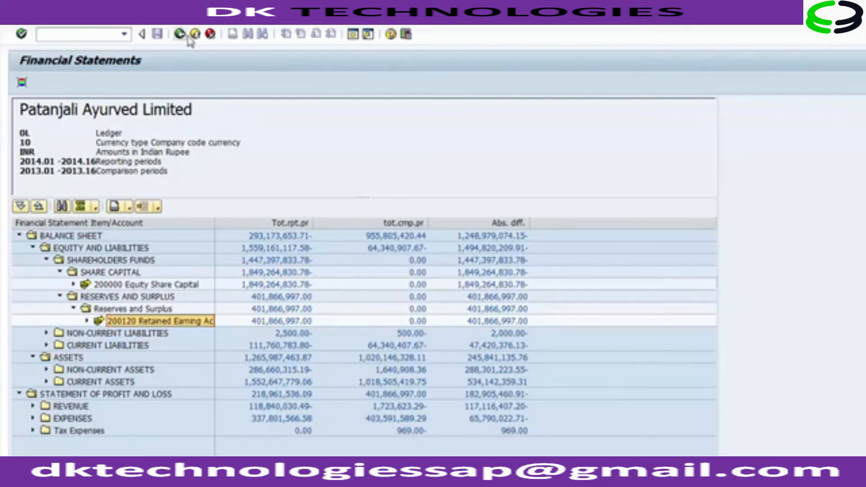
pyautogui.click(118, 285)
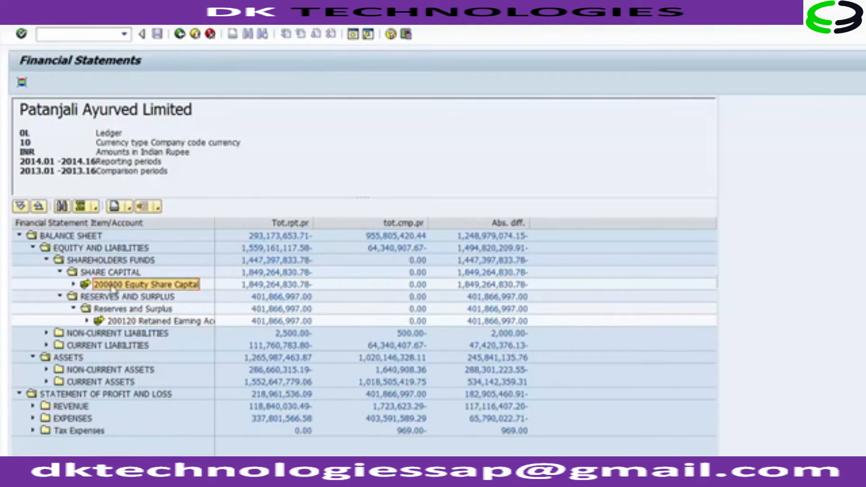
pyautogui.click(108, 273)
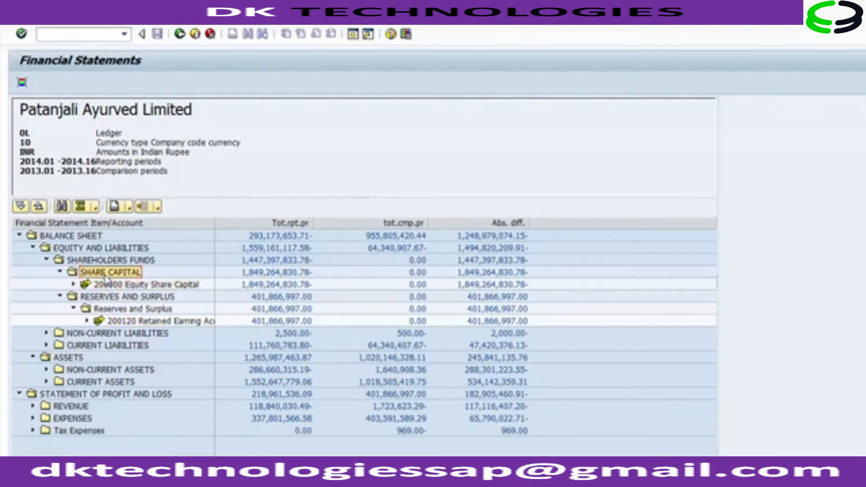
pyautogui.click(121, 322)
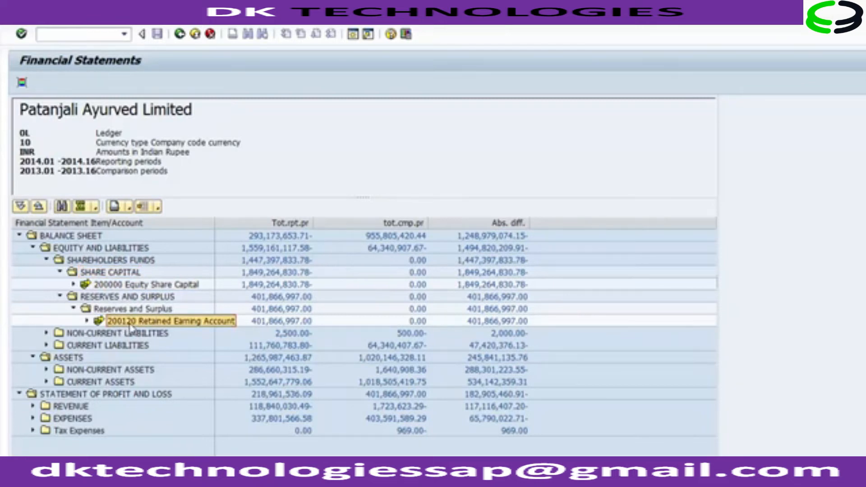
pyautogui.click(129, 310)
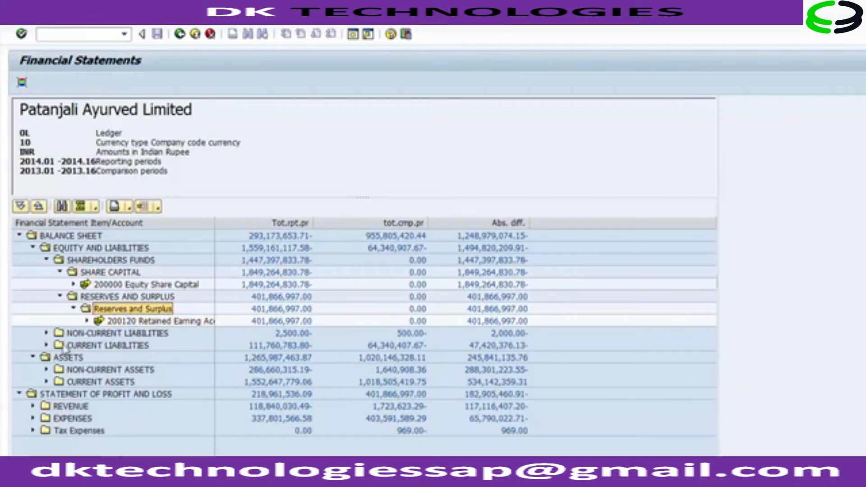
# Expand Current Liabilities, review its borrowings, payables, other liabilities and provisions items, and return to the report's selection screen
pyautogui.click(47, 346)
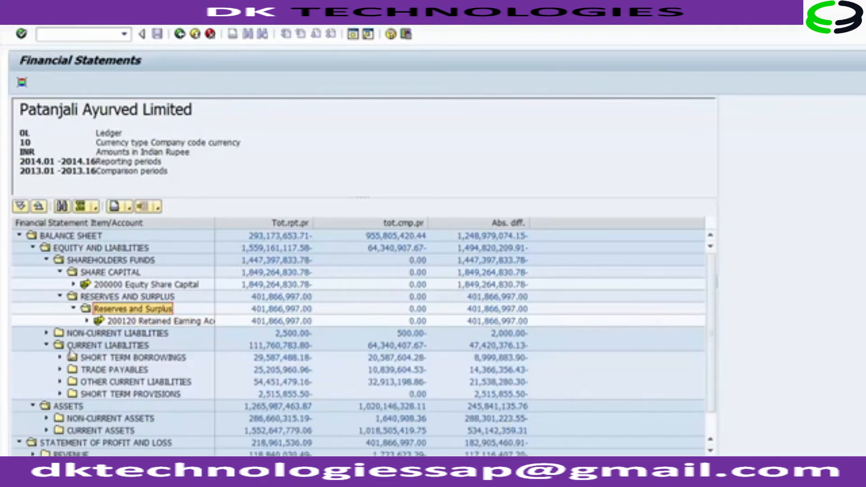
pyautogui.click(94, 350)
pyautogui.click(102, 358)
pyautogui.click(104, 383)
pyautogui.click(106, 395)
pyautogui.click(106, 383)
pyautogui.click(105, 370)
pyautogui.click(103, 358)
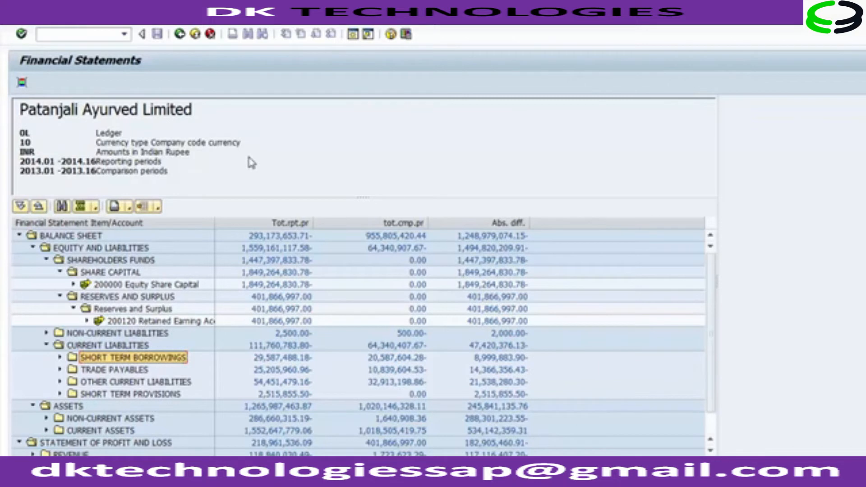
pyautogui.click(180, 36)
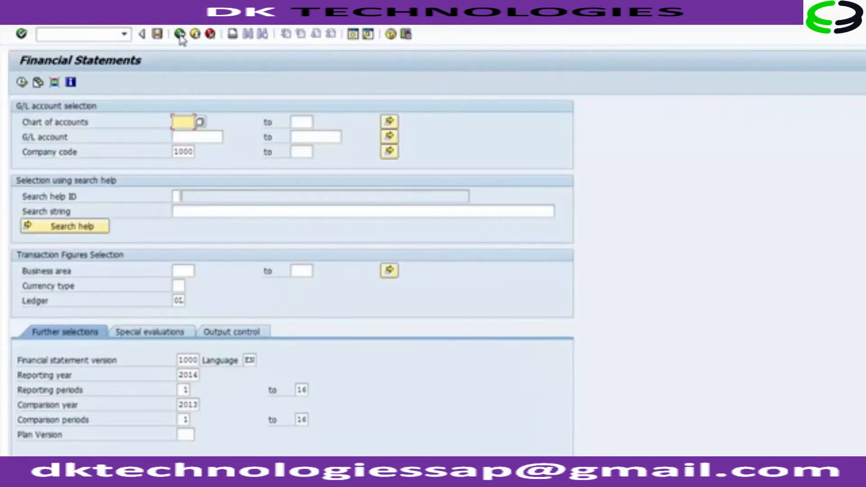
# Leave the Financial Statements report and return to the SAP Easy Access menu
pyautogui.click(180, 36)
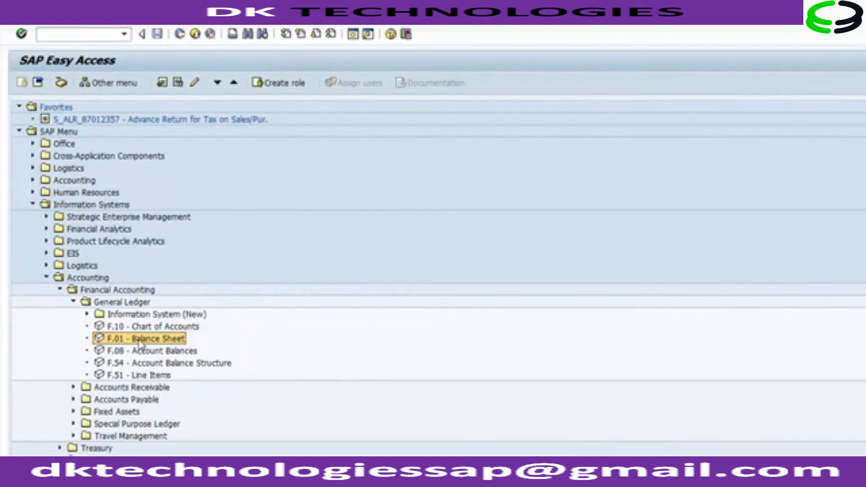
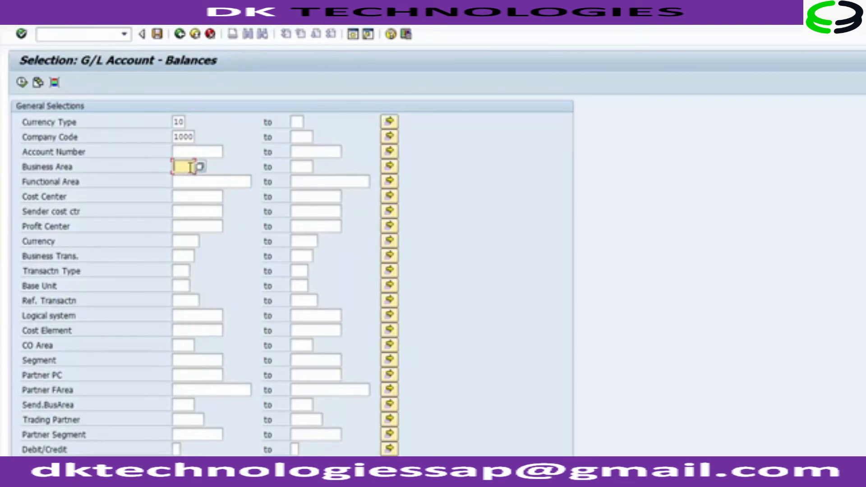
# Restrict the G/L account balances selection to business area PA01 and set the reporting periods from 01 to 10
pyautogui.write('PA01')
pyautogui.scroll(-5, 464, 242)
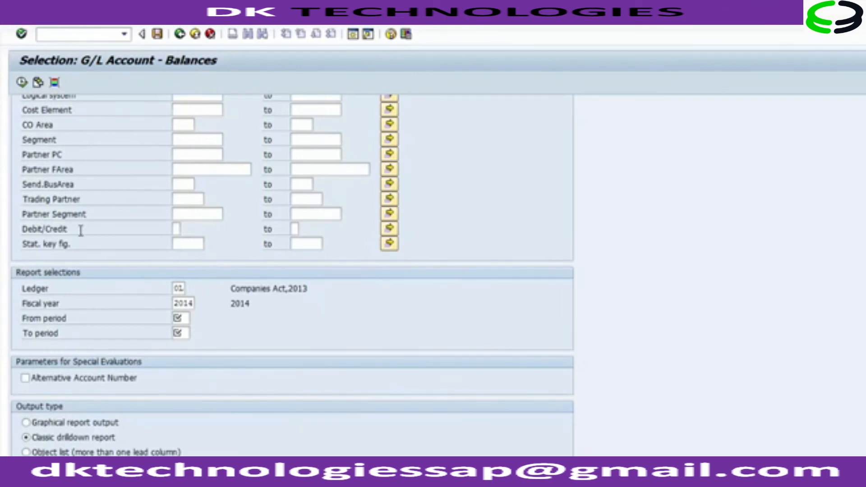
pyautogui.click(191, 303)
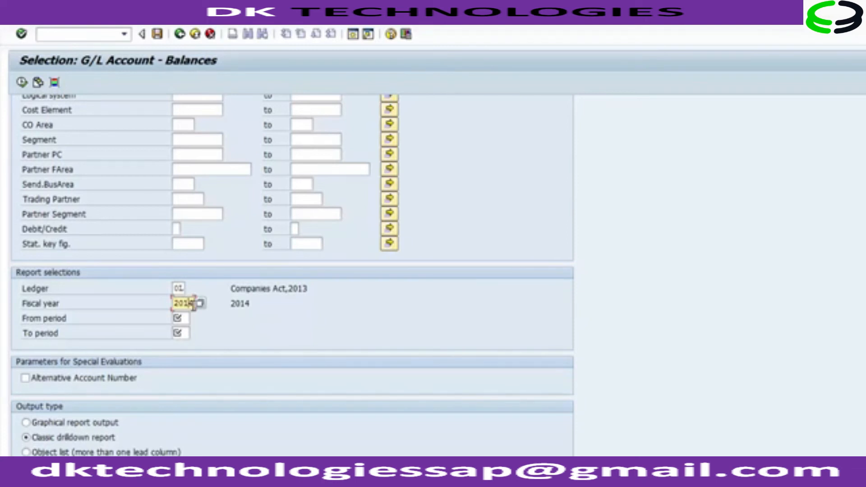
pyautogui.click(189, 317)
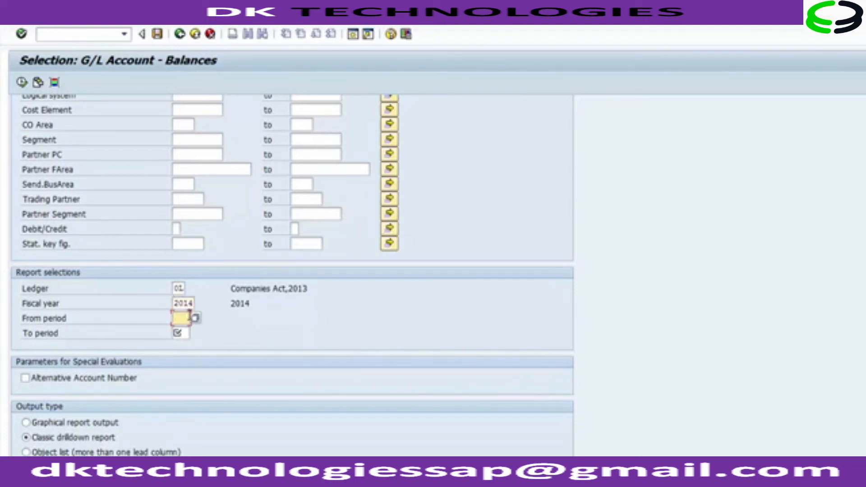
pyautogui.write('01')
pyautogui.press('Tab')
pyautogui.write('1')
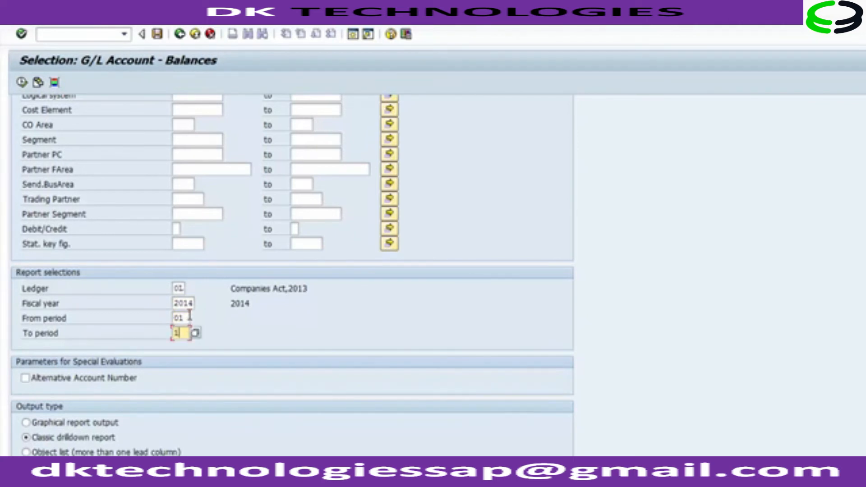
pyautogui.write('0')
pyautogui.press('Return')
# Check the currency type, company code, business area, fiscal year and period selections, and execute the balances report for business area PA01
pyautogui.scroll(5, 230, 339)
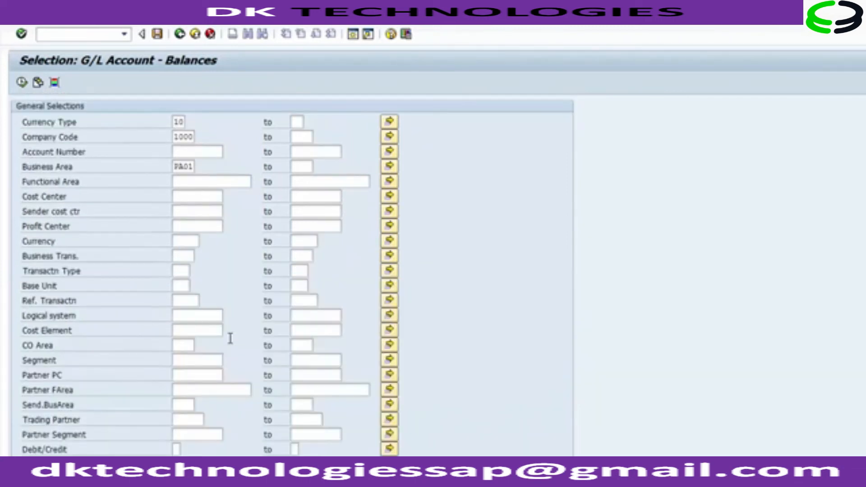
pyautogui.click(183, 122)
pyautogui.click(193, 138)
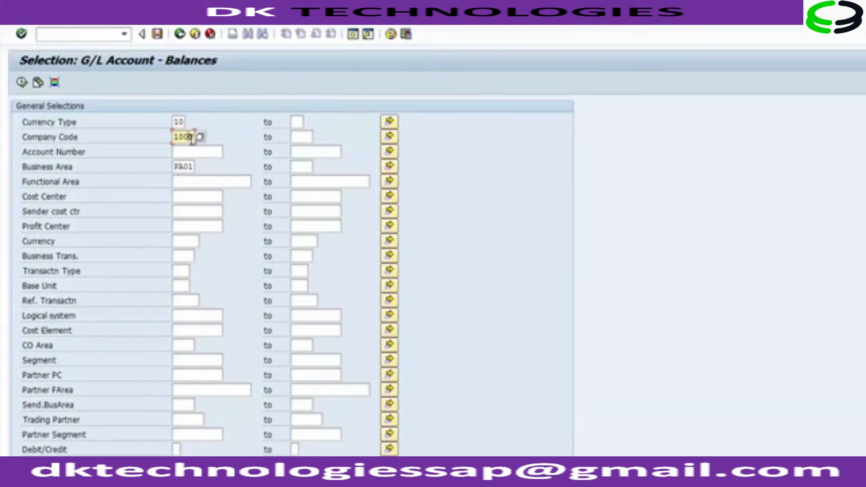
pyautogui.click(193, 167)
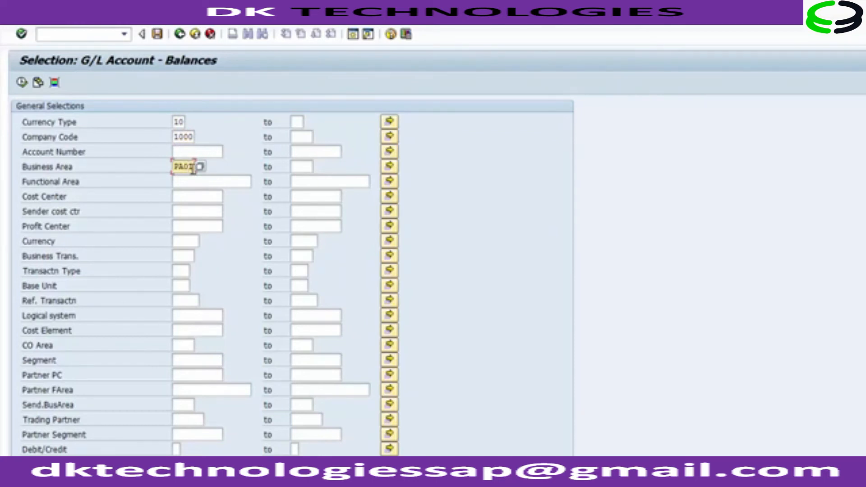
pyautogui.scroll(-5, 193, 167)
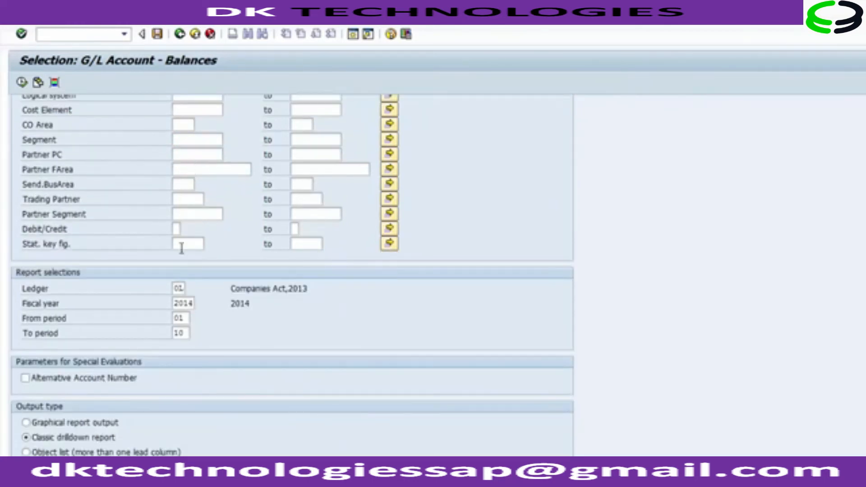
pyautogui.click(189, 305)
pyautogui.click(188, 318)
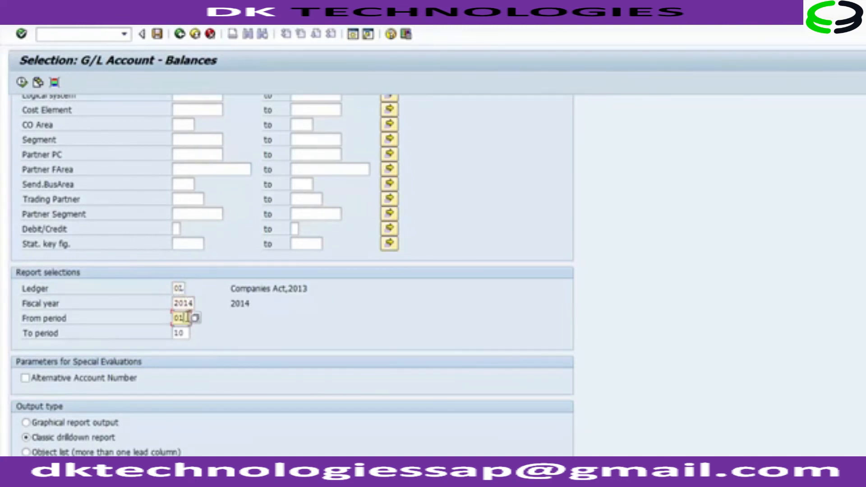
pyautogui.click(185, 333)
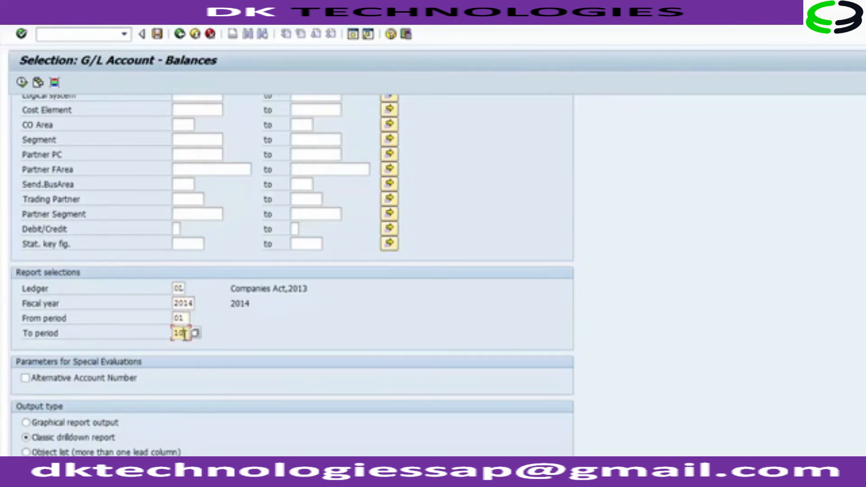
pyautogui.click(22, 82)
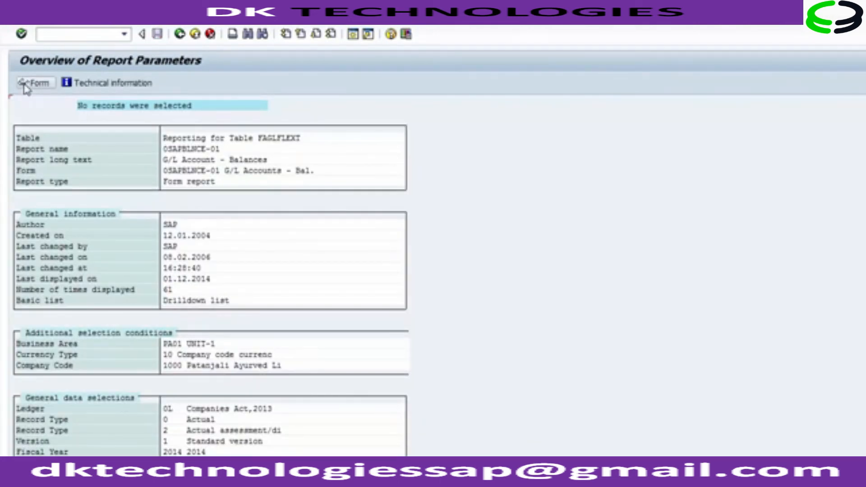
pyautogui.click(24, 84)
pyautogui.click(24, 85)
# Return to the selection, clear the business area restriction, and execute the G/L account balances report
pyautogui.click(179, 34)
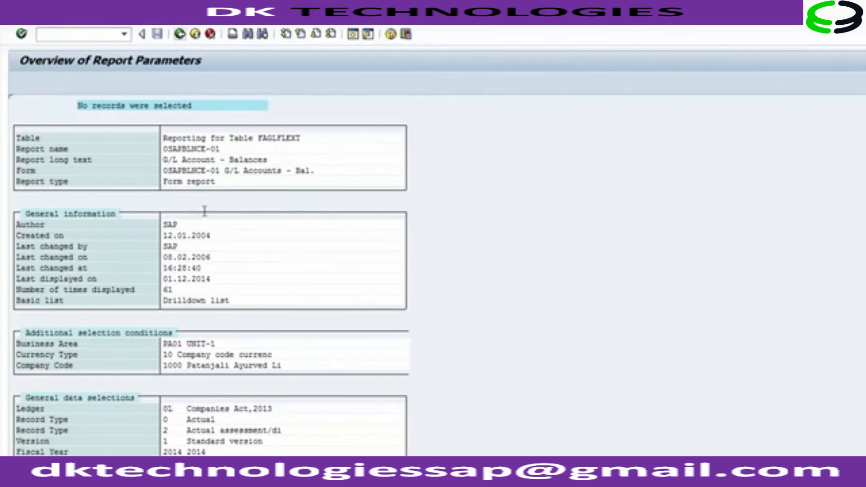
pyautogui.click(193, 166)
pyautogui.press('BackSpace')
pyautogui.press('BackSpace')
pyautogui.press('BackSpace')
pyautogui.press('BackSpace')
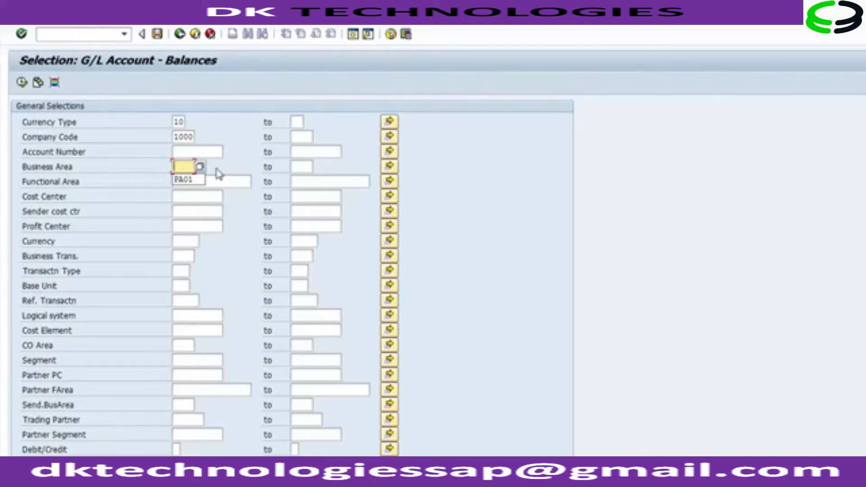
pyautogui.click(21, 83)
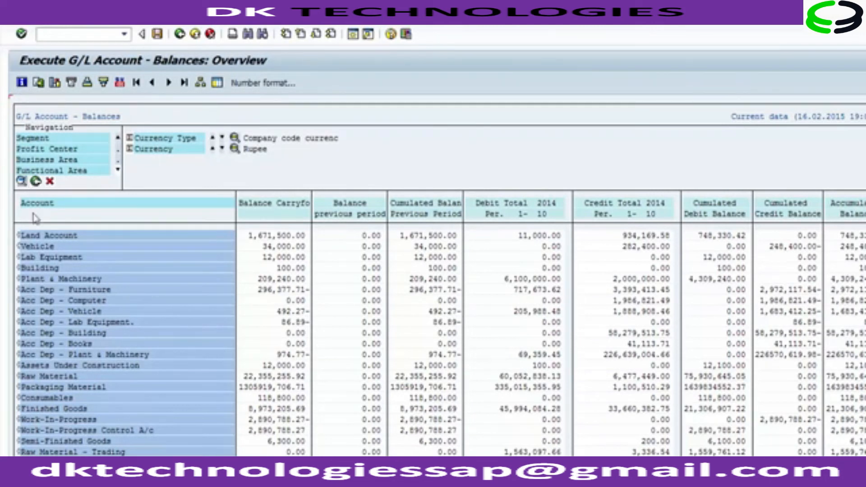
# Review the G/L account balances overview and return to the selection without saving the report data
pyautogui.click(35, 237)
pyautogui.click(179, 34)
pyautogui.click(180, 34)
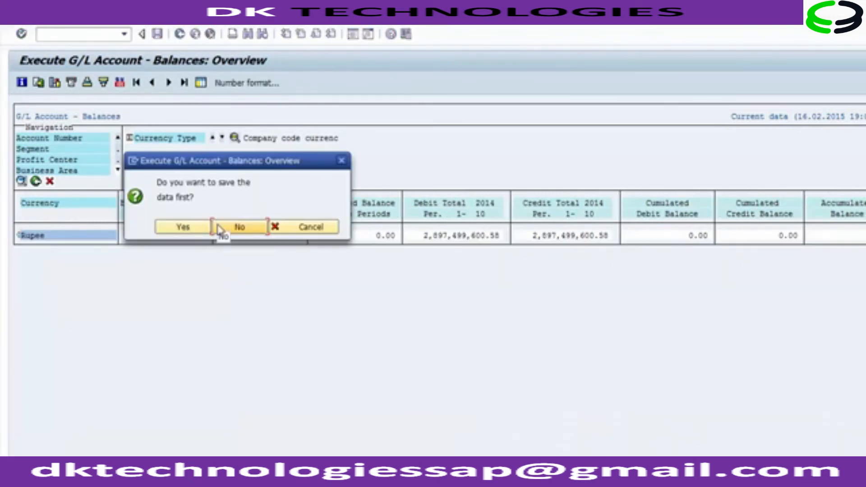
pyautogui.click(244, 230)
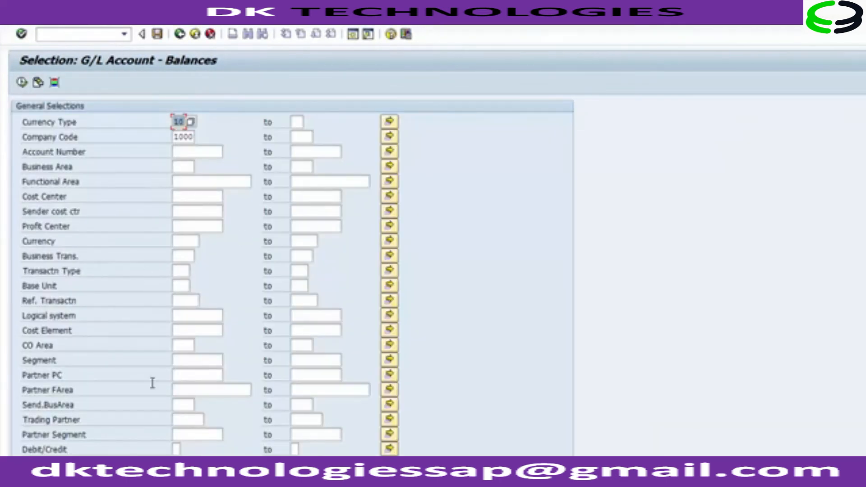
# Restrict the selection to profit centers 1100 to 1190 and execute the G/L account balances report
pyautogui.click(184, 229)
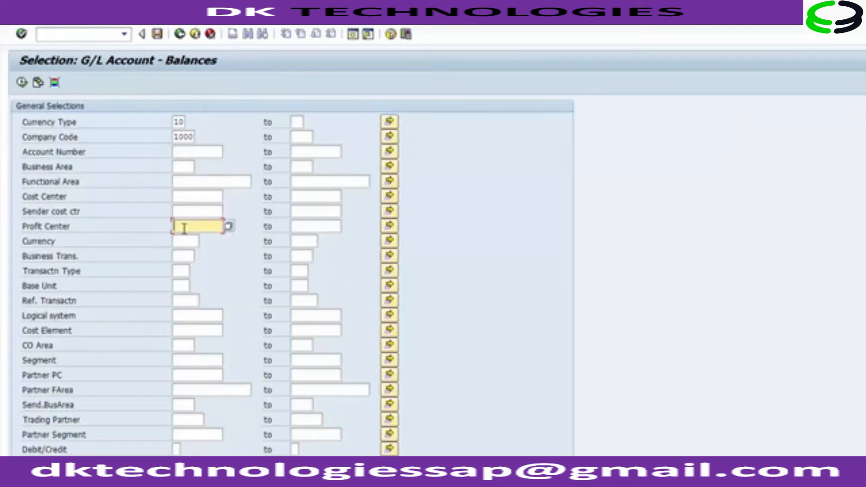
pyautogui.write('1100')
pyautogui.press('Tab')
pyautogui.write('1190')
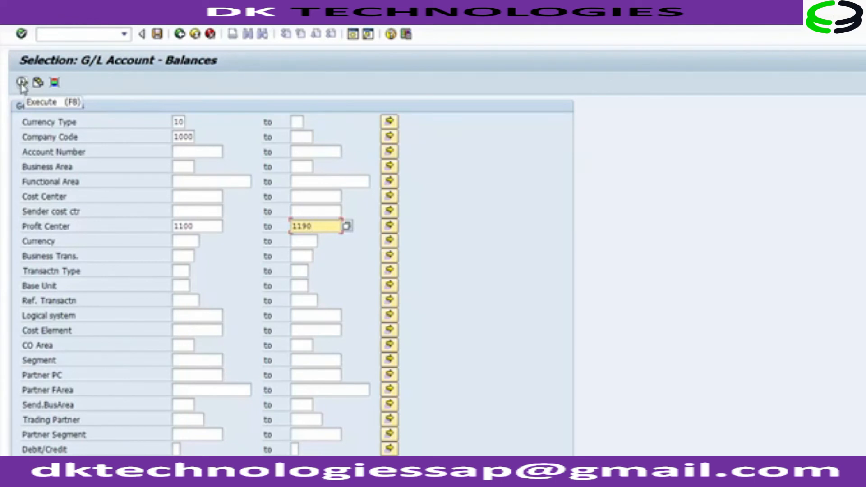
pyautogui.click(22, 84)
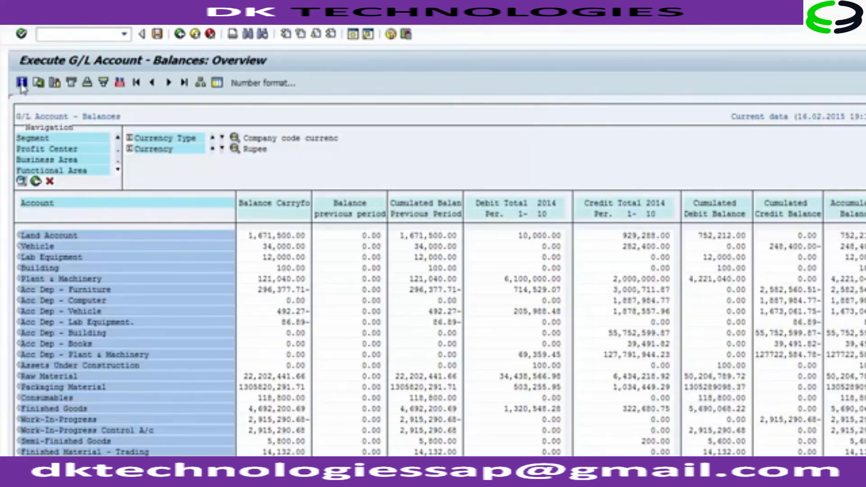